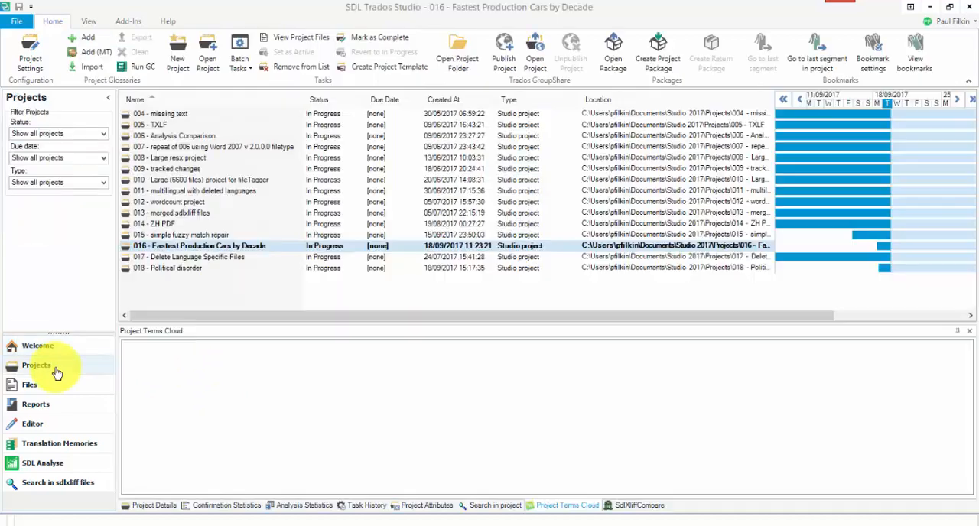
# Open the files of the project 016 - Fastest Production Cars by Decade and look through the available add-ins and view options.
pyautogui.doubleClick(208, 247)
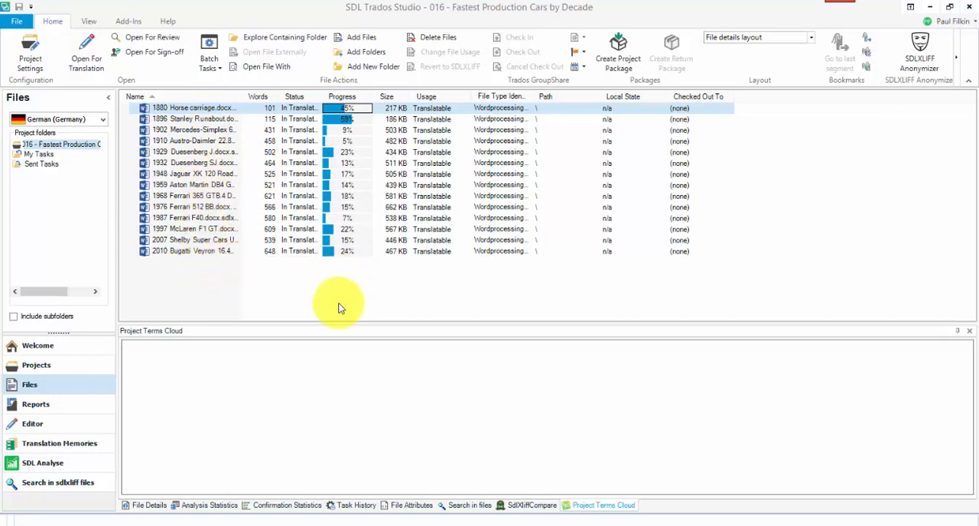
pyautogui.click(128, 23)
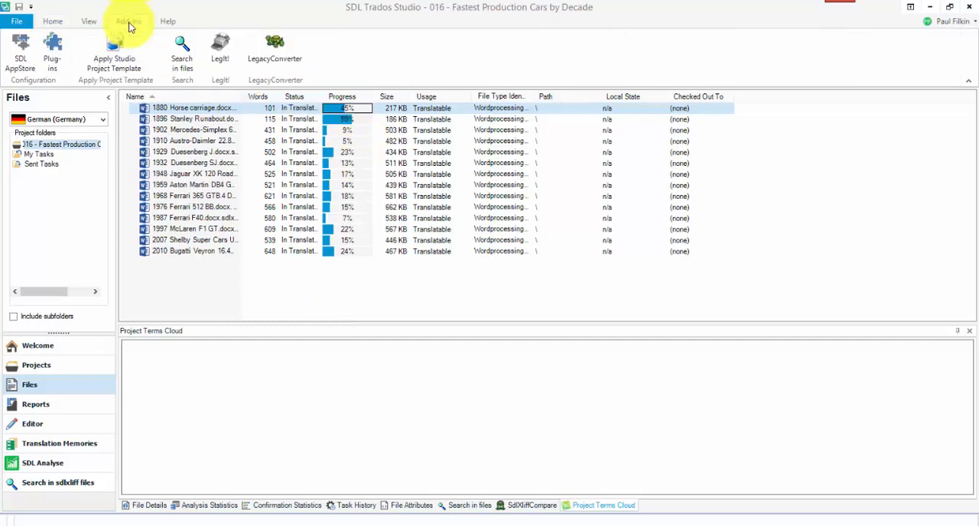
pyautogui.click(90, 22)
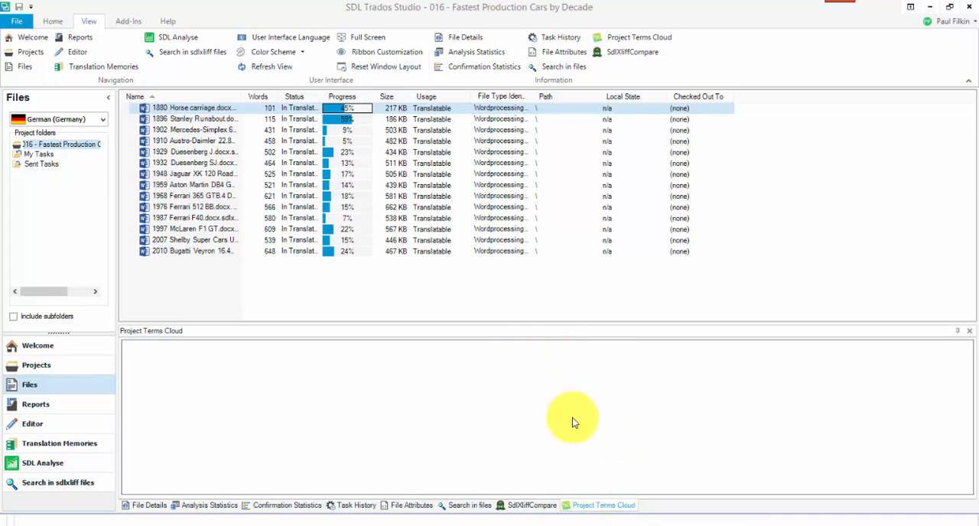
# Place Project Terms Cloud last among the projects view panes, and dock it as a full-height pane beside the file list in the files view.
pyautogui.click(42, 369)
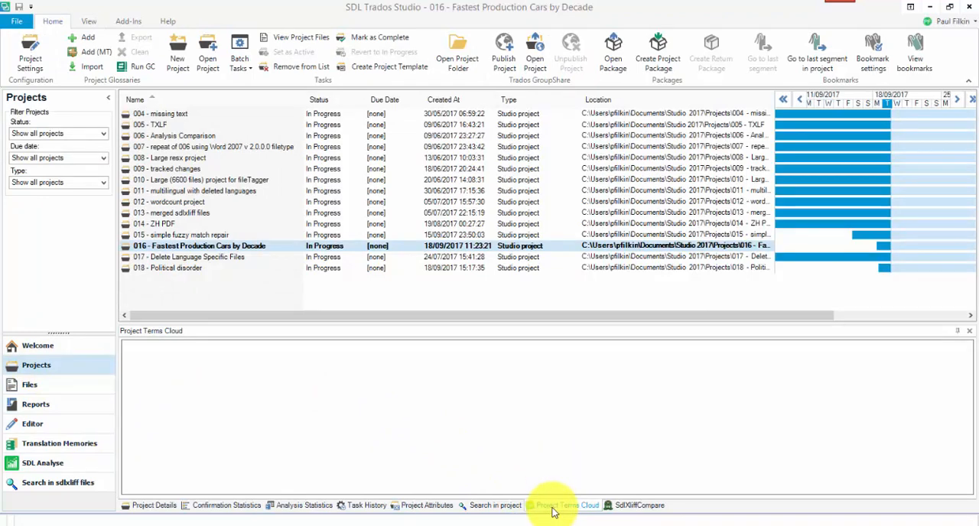
pyautogui.moveTo(554, 512); pyautogui.dragTo(654, 511)
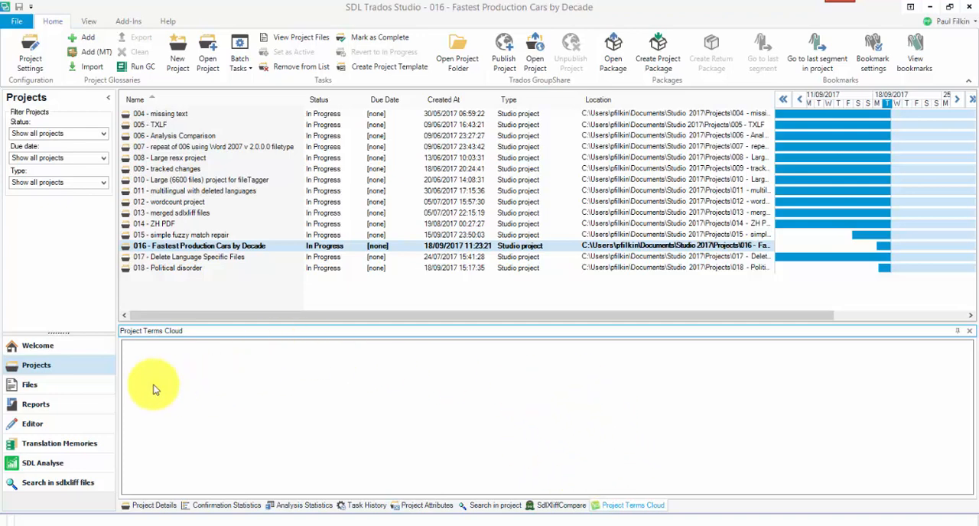
pyautogui.click(30, 384)
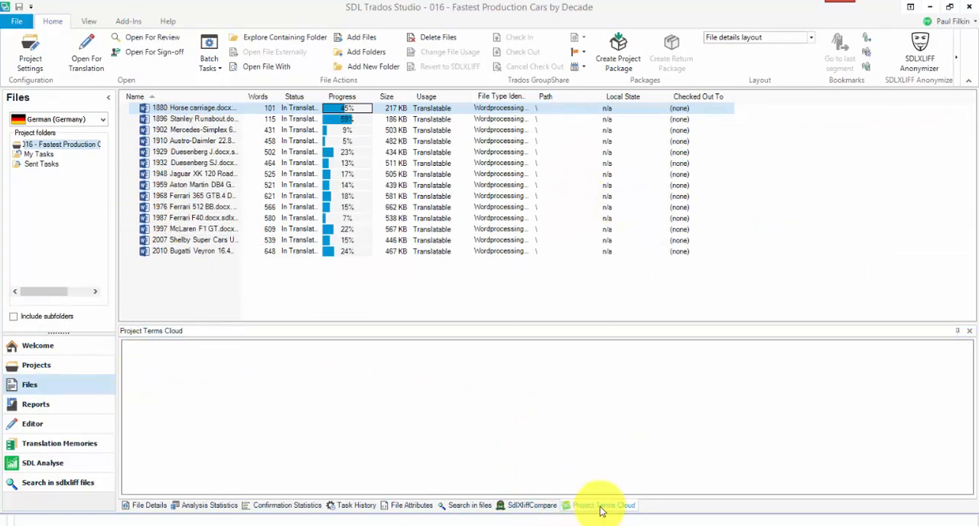
pyautogui.moveTo(602, 509); pyautogui.dragTo(177, 322)
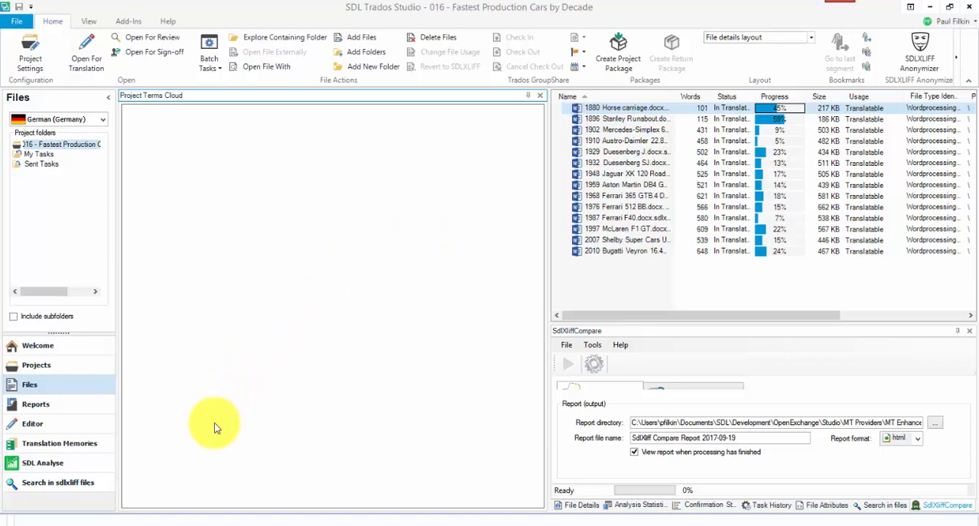
# Extract the terms of the whole project 016 - Fastest Production Cars by Decade into the terms cloud, and close the extraction dialog.
pyautogui.click(46, 369)
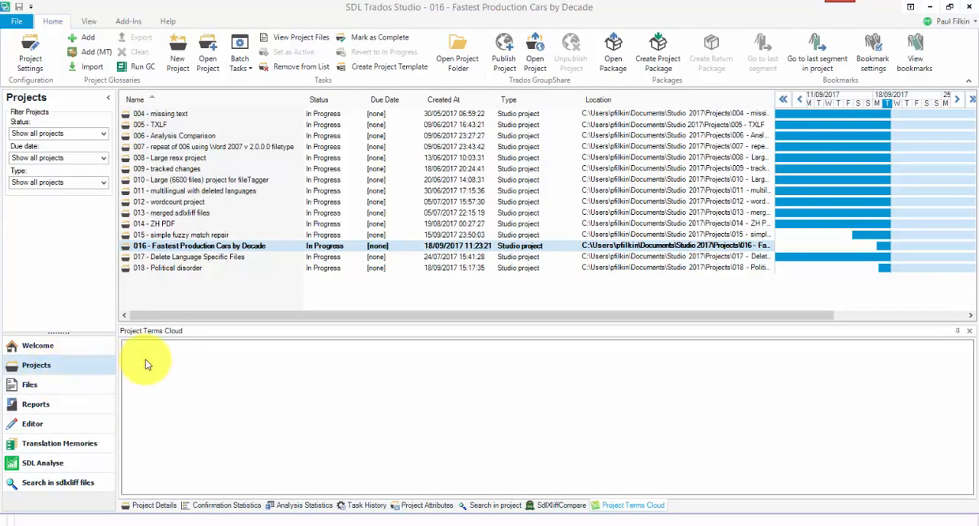
pyautogui.rightClick(252, 245)
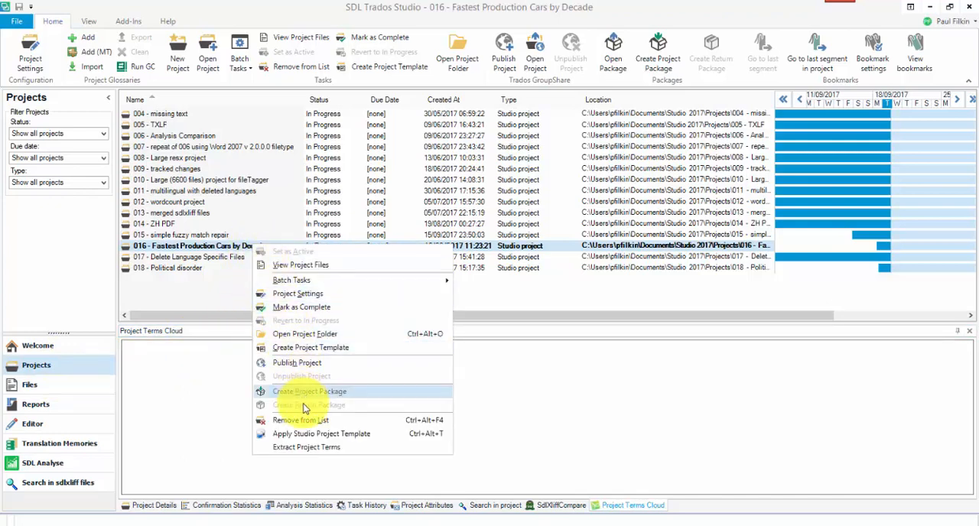
pyautogui.click(310, 449)
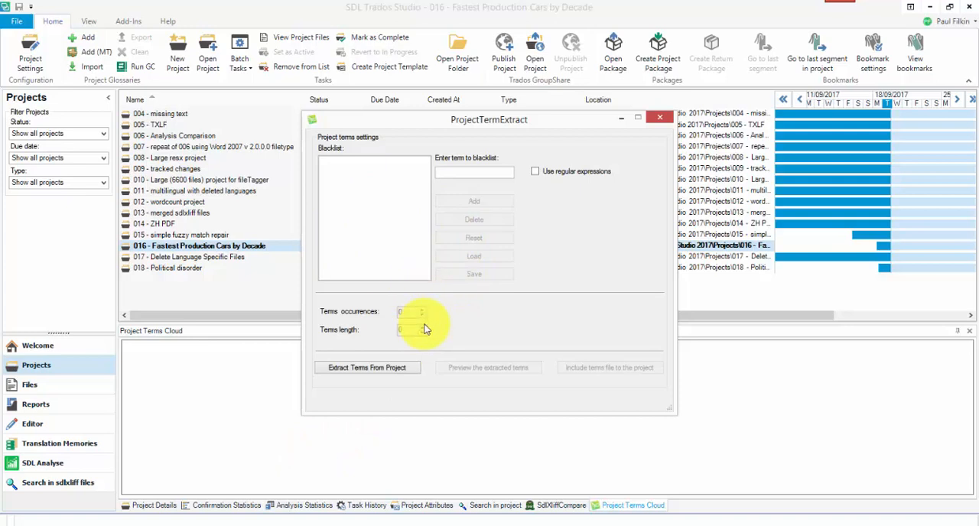
pyautogui.click(374, 376)
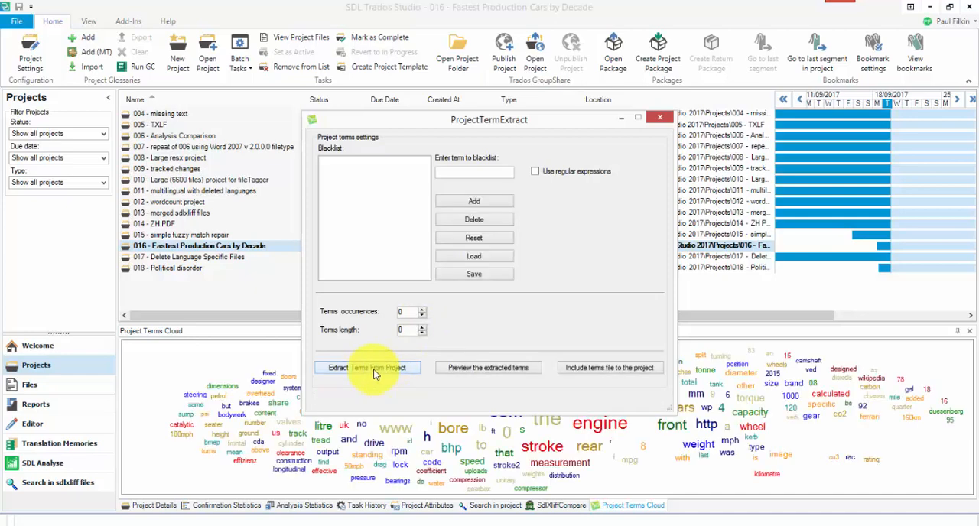
pyautogui.moveTo(469, 127); pyautogui.dragTo(625, 33)
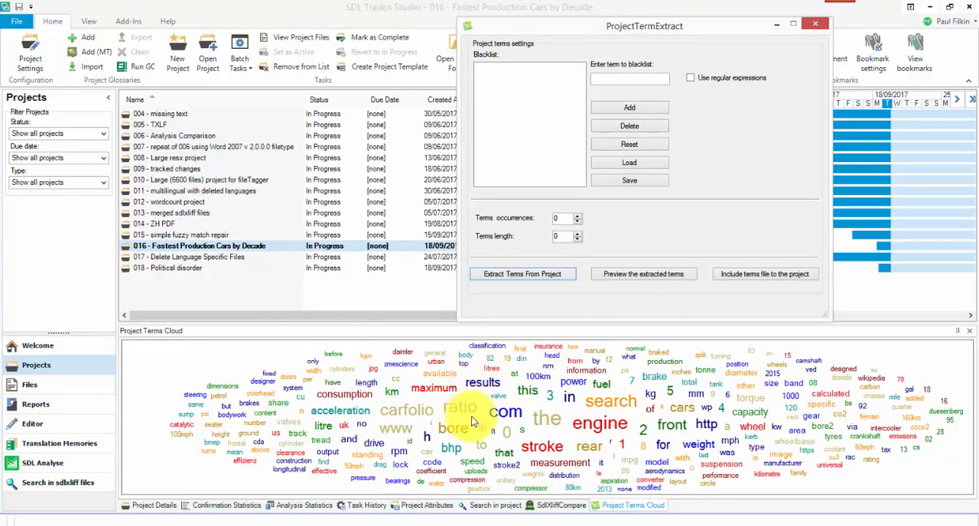
pyautogui.click(814, 25)
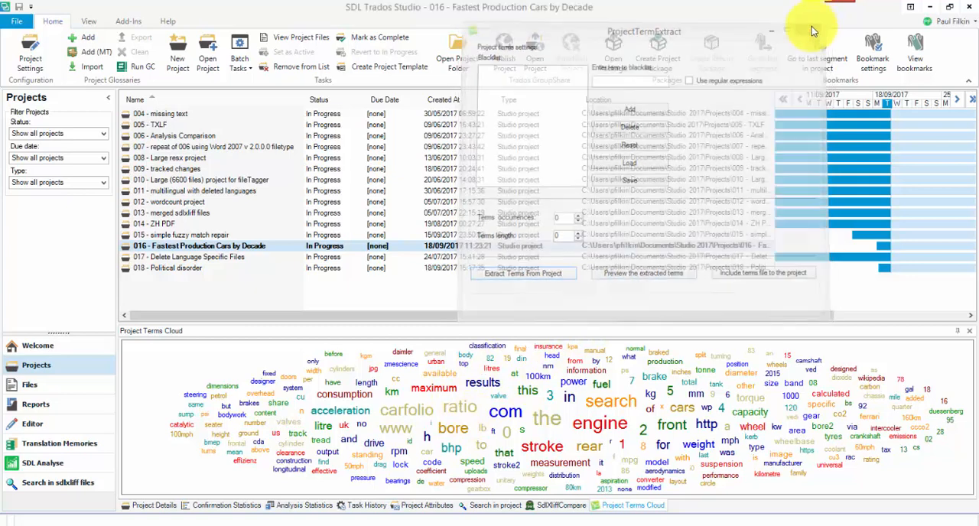
# Extract the project terms from all files in the files view, and uncover the resulting terms cloud.
pyautogui.click(32, 386)
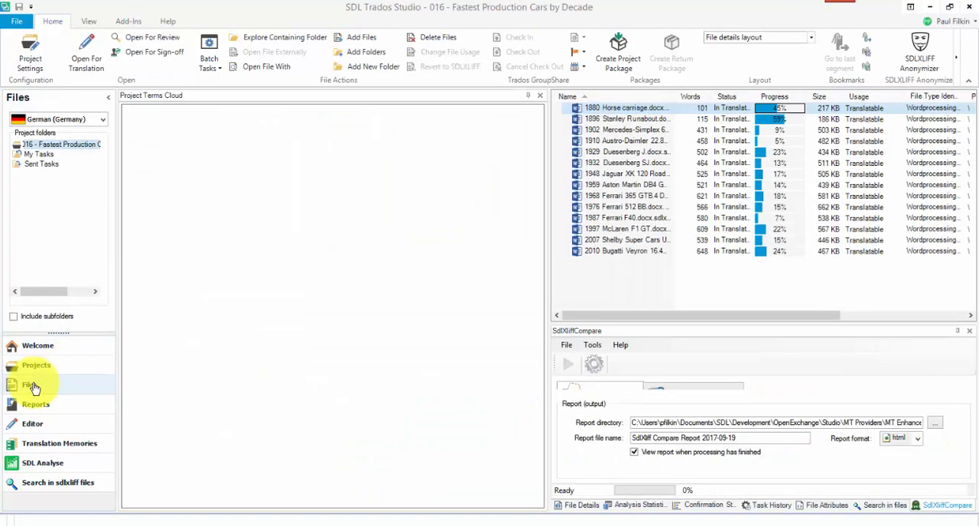
pyautogui.click(623, 198)
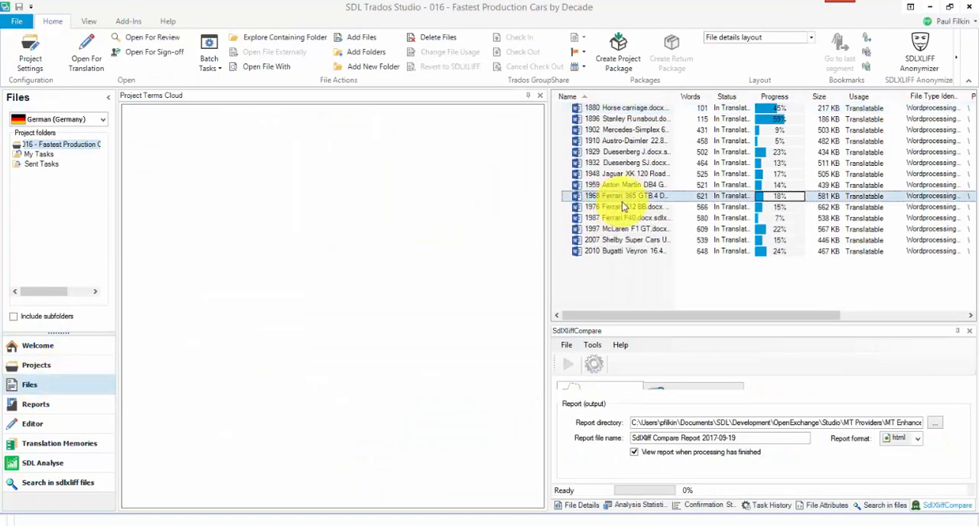
pyautogui.hotkey('ctrl', 'a')
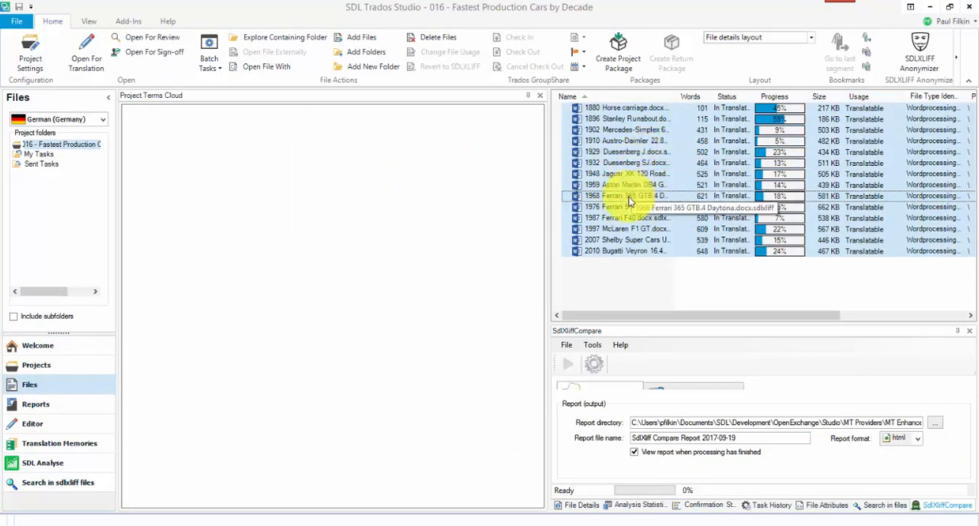
pyautogui.rightClick(628, 199)
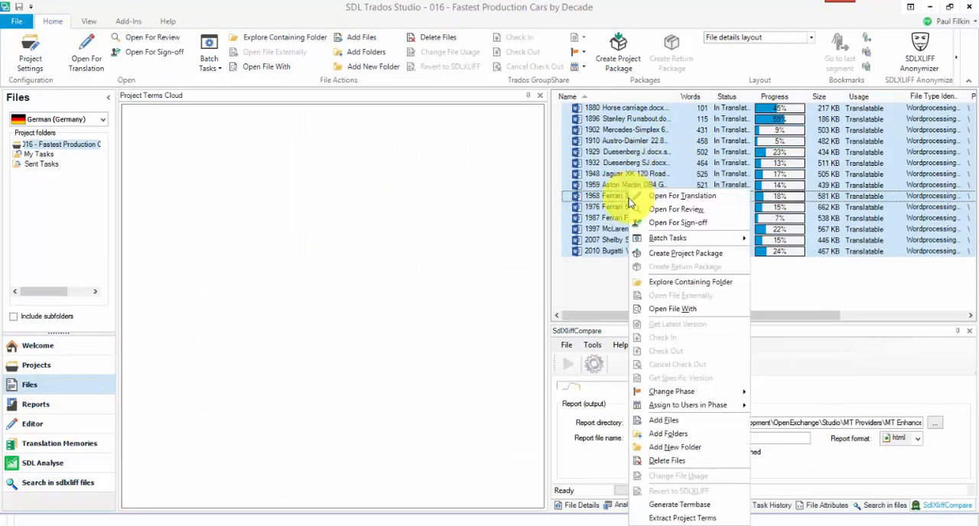
pyautogui.click(683, 518)
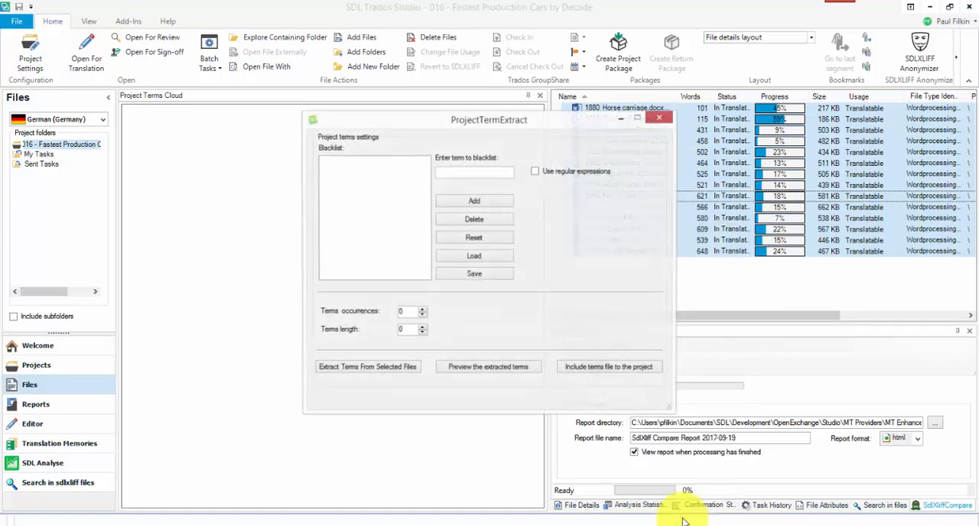
pyautogui.click(392, 372)
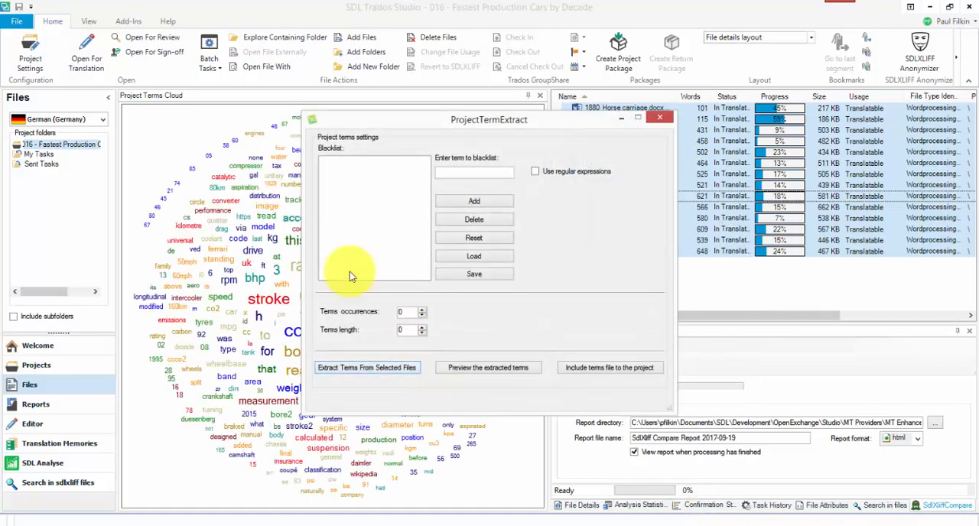
pyautogui.moveTo(441, 120); pyautogui.dragTo(688, 89)
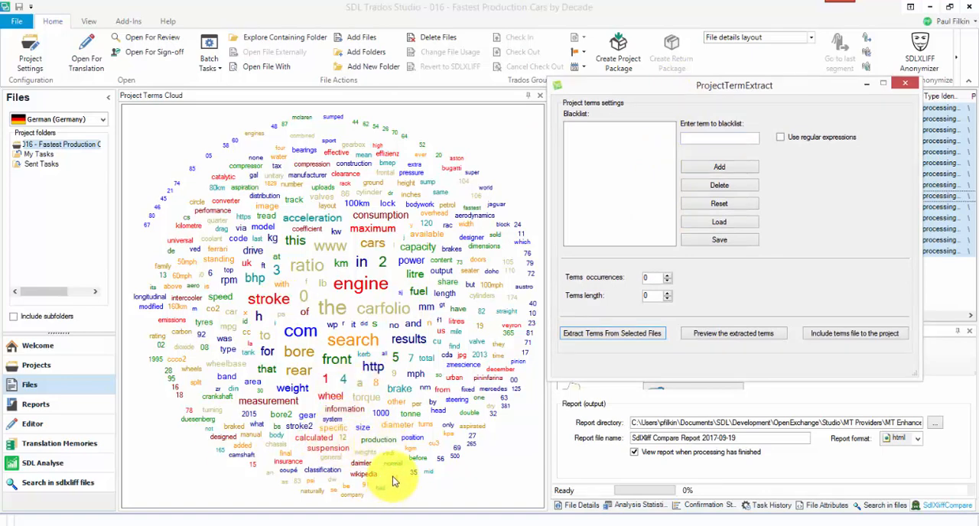
# Blacklist every extracted term containing digits with the regular expression \d+.
pyautogui.moveTo(640, 87); pyautogui.dragTo(641, 212)
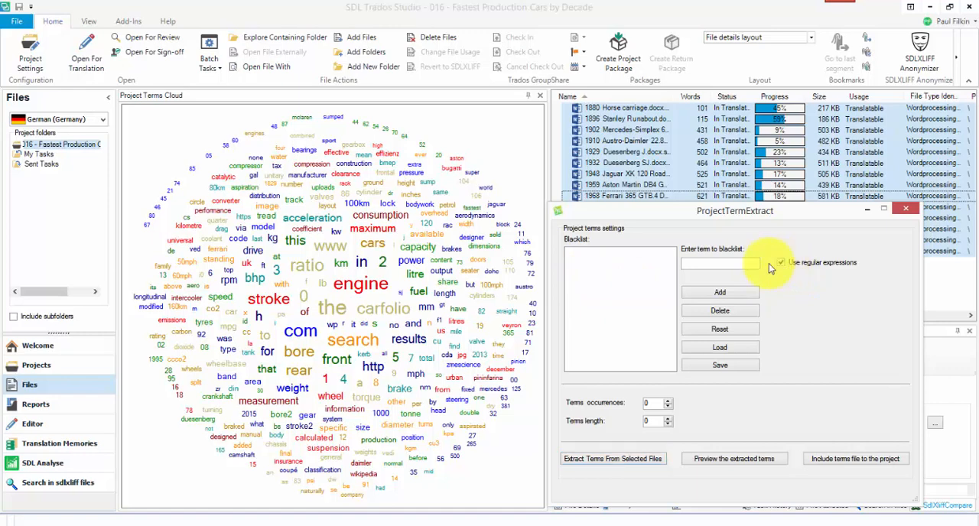
pyautogui.click(731, 264)
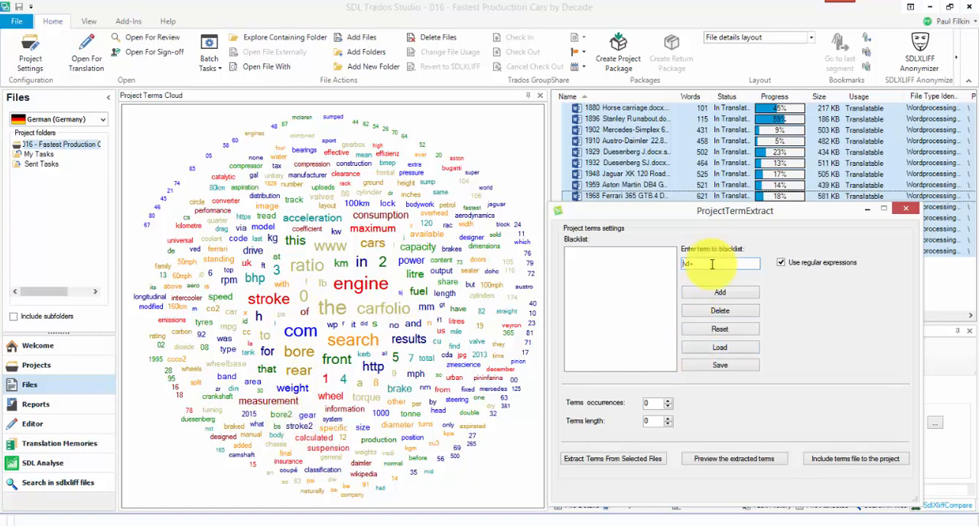
pyautogui.write('^')
pyautogui.write('$')
pyautogui.press('BackSpace')
pyautogui.press('Delete')
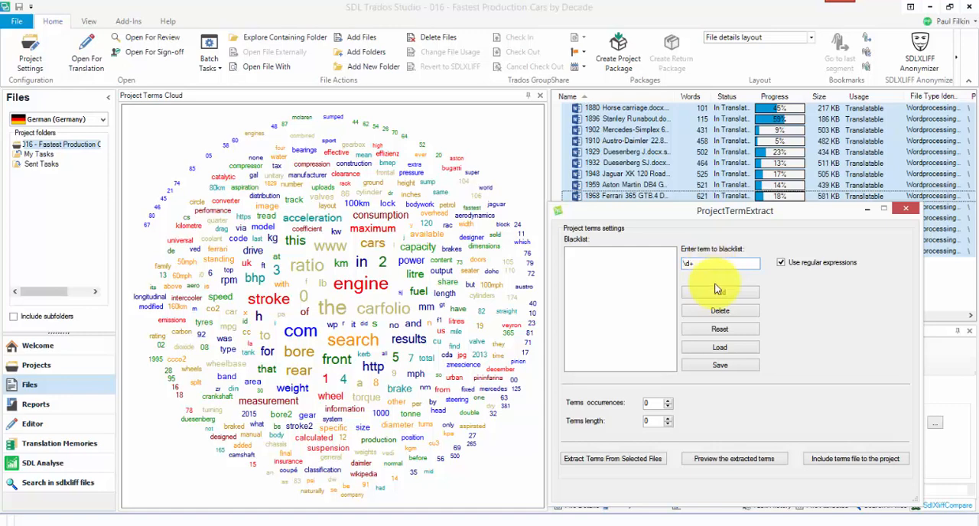
pyautogui.click(719, 292)
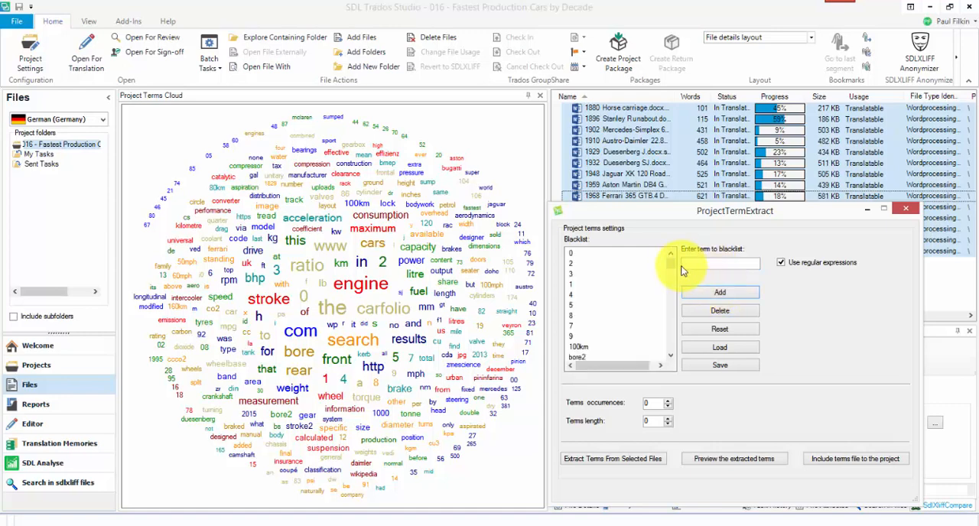
# Review the blacklisted terms down to the end of the list, and preview the filtered terms cloud.
pyautogui.scroll(-4, 672, 267)
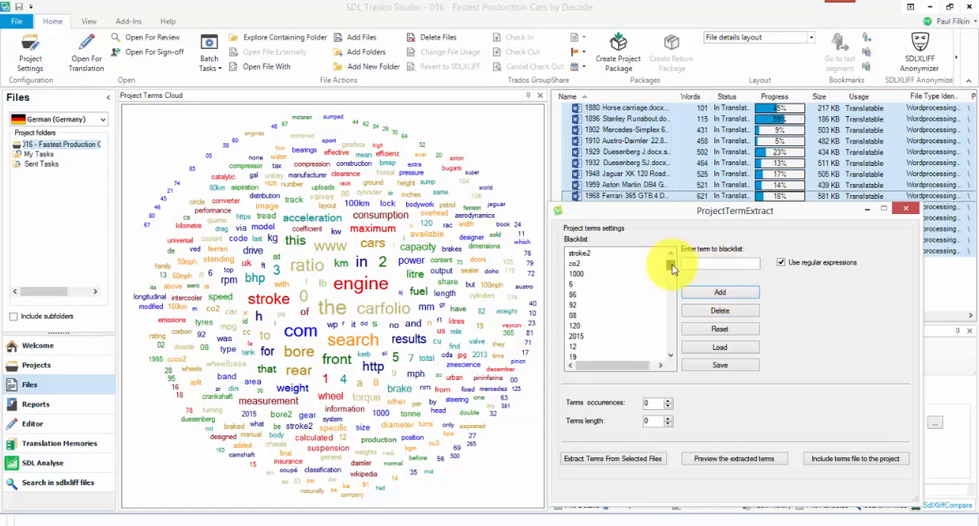
pyautogui.moveTo(672, 267); pyautogui.dragTo(667, 397)
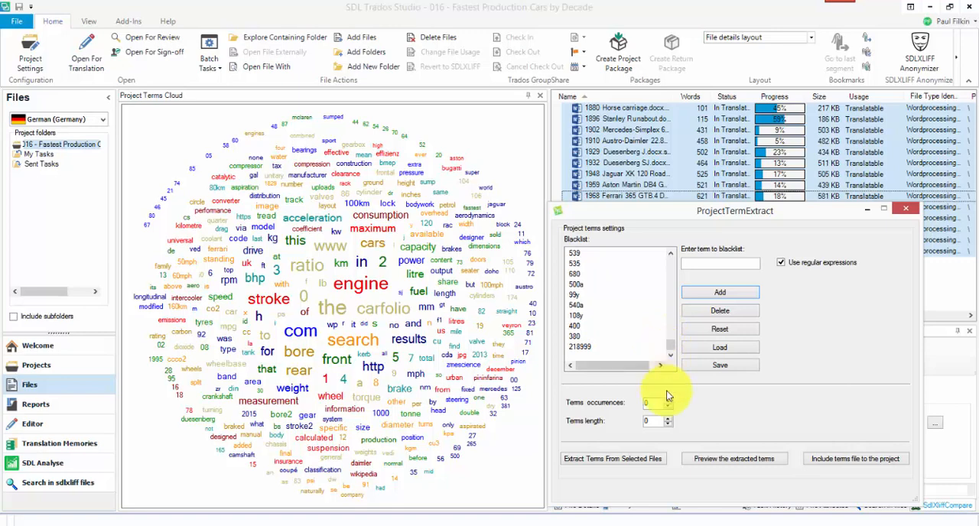
pyautogui.click(741, 460)
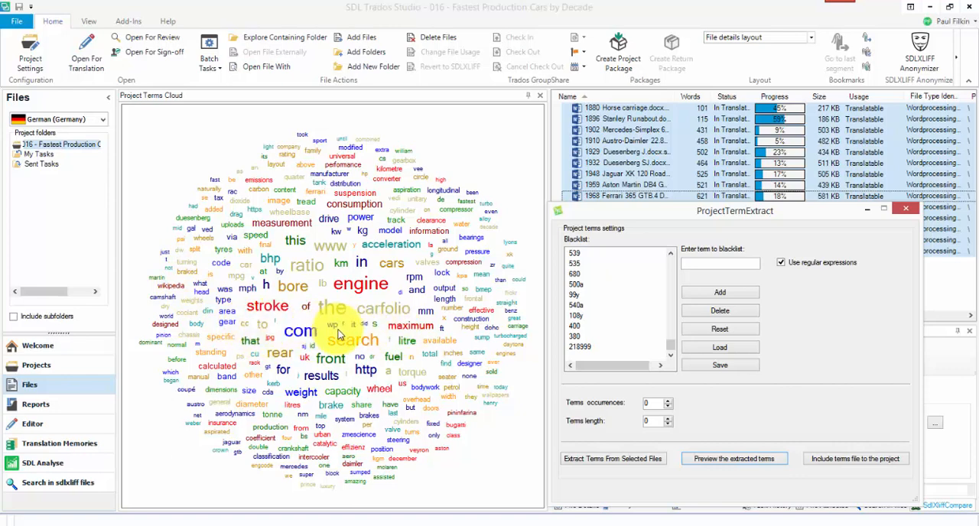
# Set the terms occurrences to 3 and the terms length to 5, and preview the extracted terms.
pyautogui.doubleClick(668, 420)
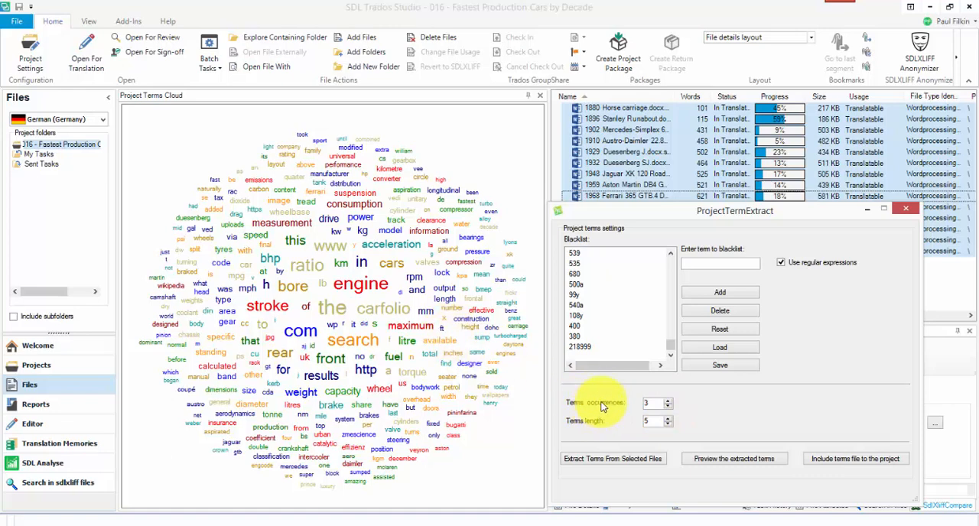
pyautogui.click(724, 460)
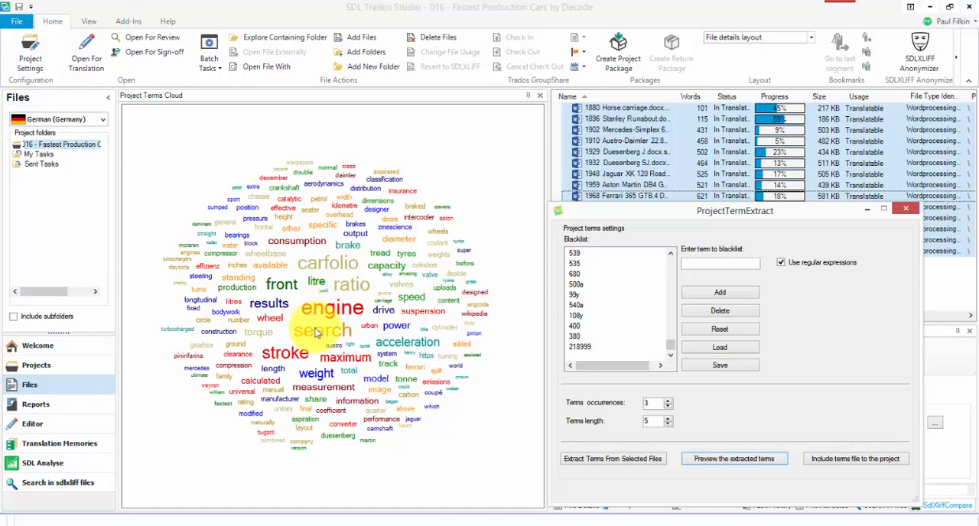
# Turn off regular expressions and add the words quite and until to the blacklist.
pyautogui.click(781, 263)
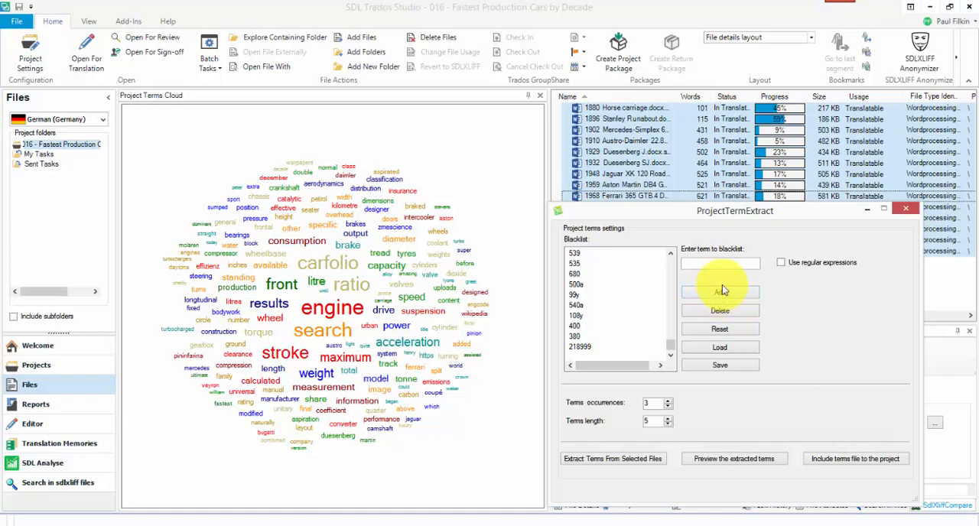
pyautogui.click(712, 264)
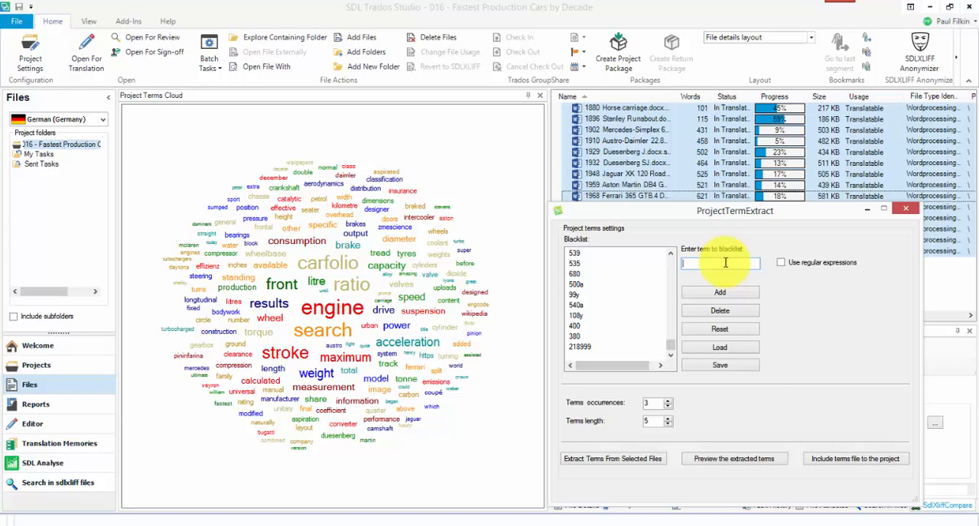
pyautogui.write('quite')
pyautogui.press('Return')
pyautogui.click(670, 355)
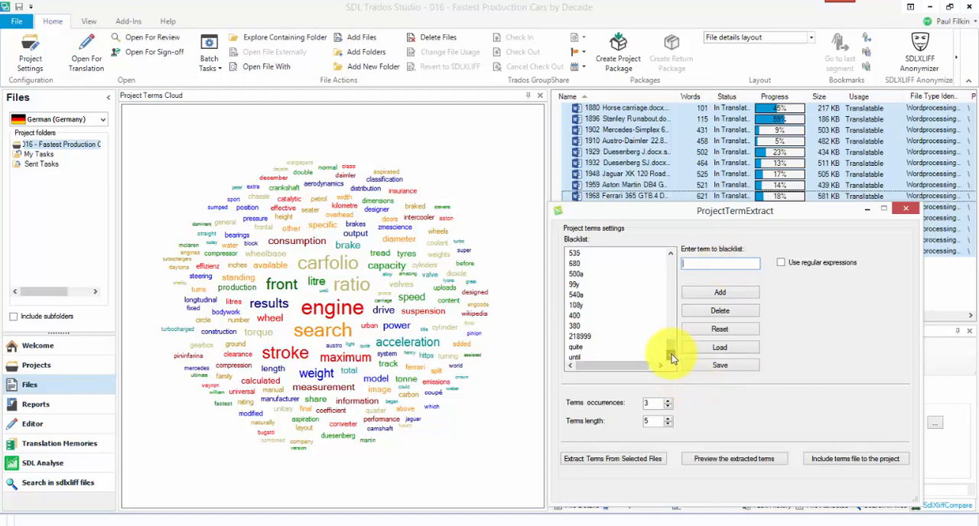
pyautogui.click(671, 354)
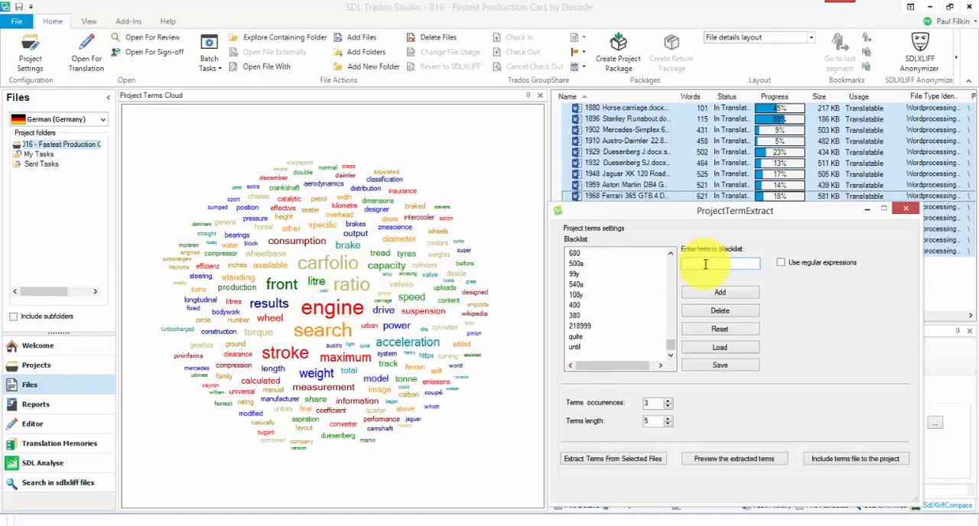
# Add engine and search to the blacklist and preview the extracted terms.
pyautogui.write('engine')
pyautogui.press('Return')
pyautogui.write('search')
pyautogui.press('Return')
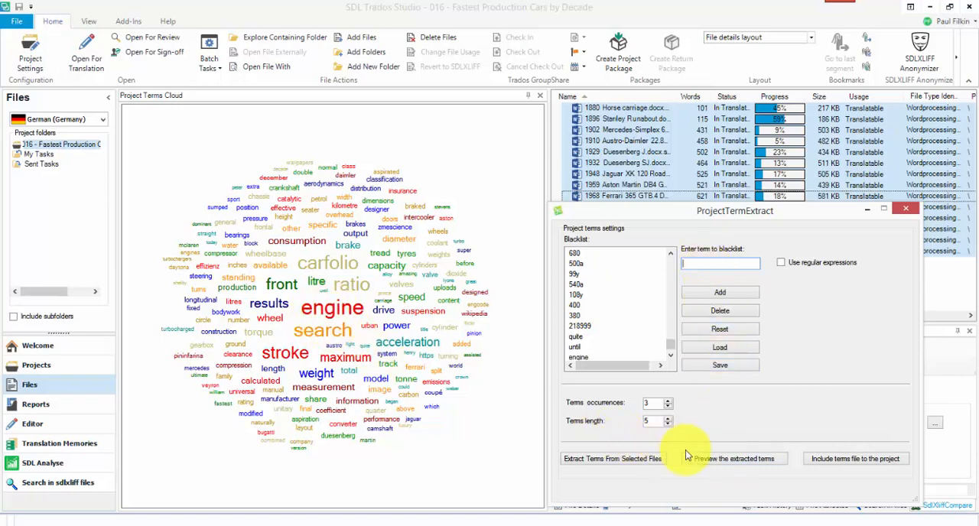
pyautogui.click(721, 460)
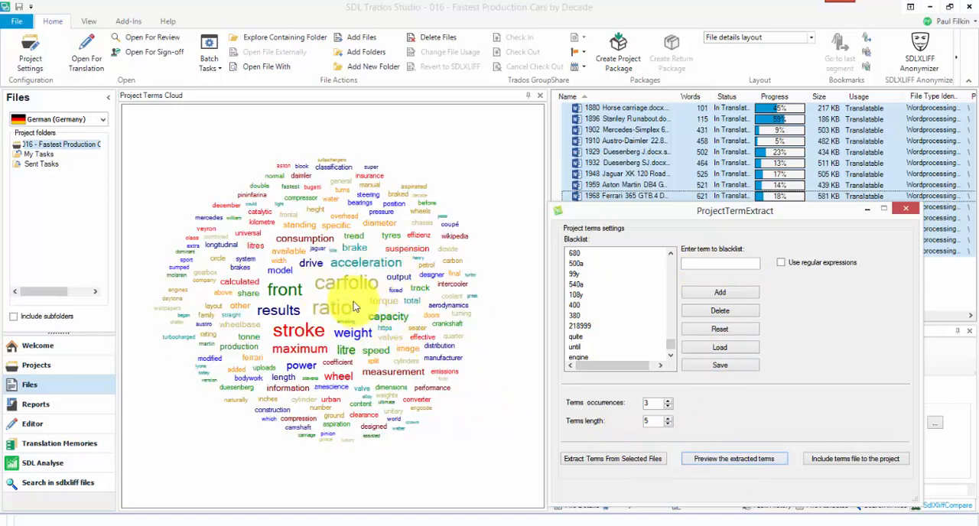
# Delete engine and search from the end of the blacklist and preview the extracted terms.
pyautogui.scroll(-1, 670, 346)
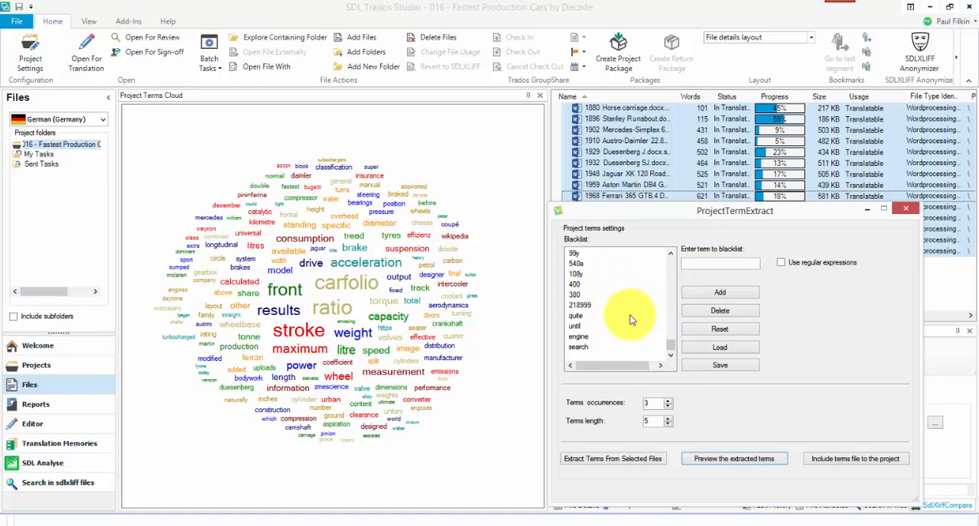
pyautogui.click(581, 349)
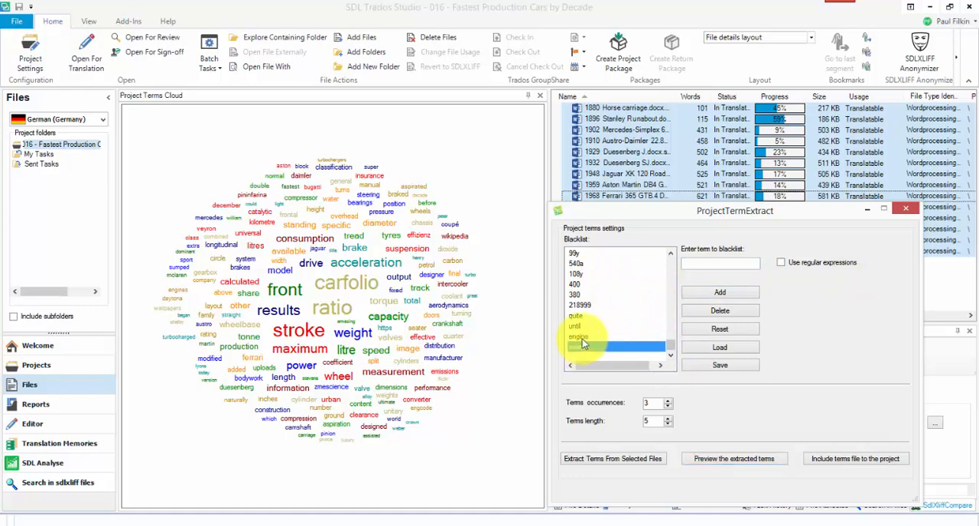
pyautogui.keyDown('shift'); pyautogui.click(585, 338); pyautogui.keyUp('shift')
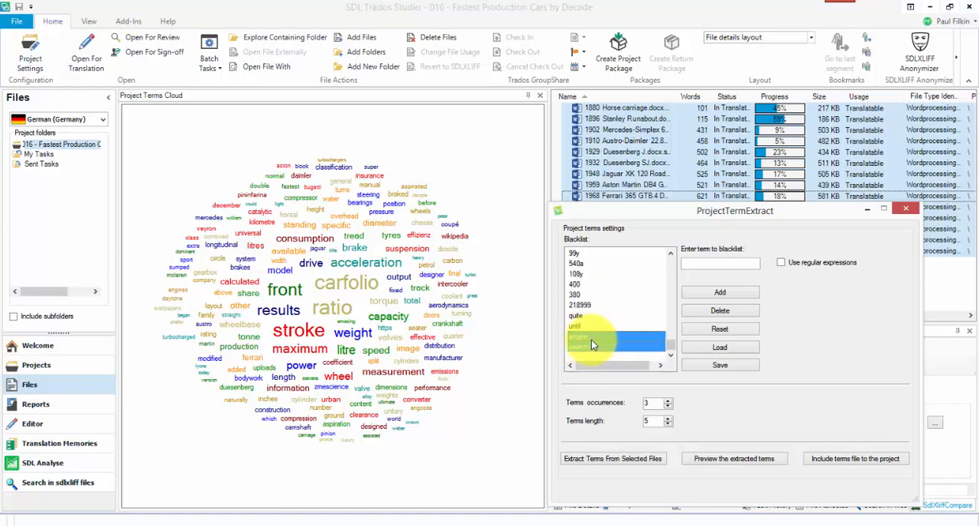
pyautogui.click(718, 311)
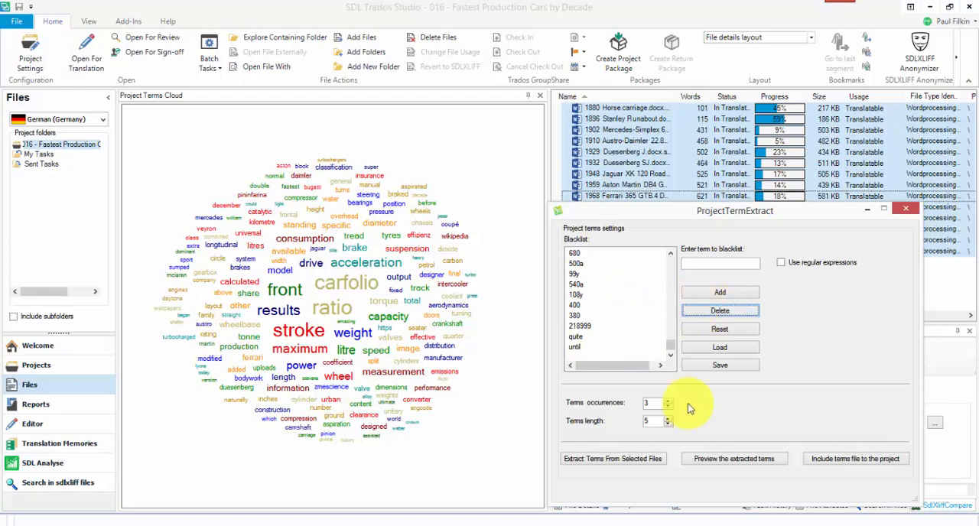
pyautogui.click(729, 460)
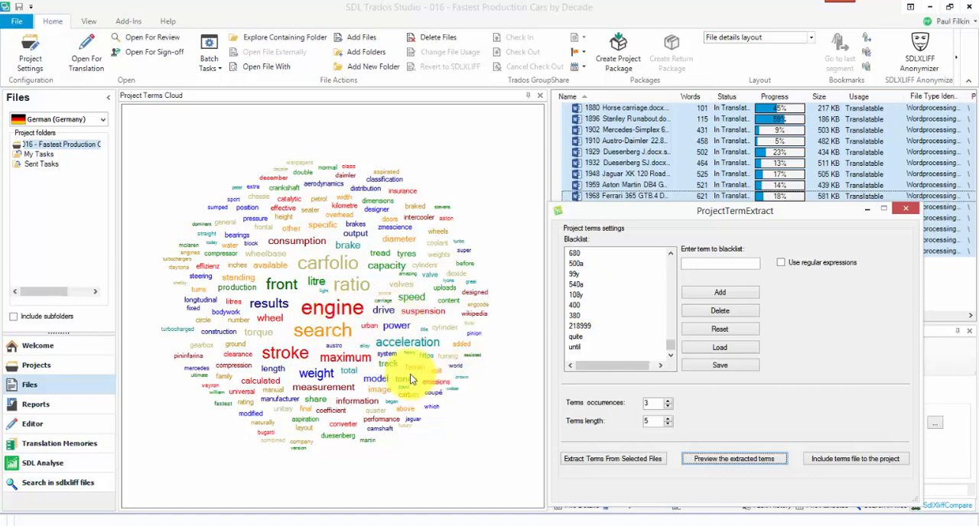
# Add https and effizienz to the blacklist and preview the extracted terms.
pyautogui.click(708, 264)
pyautogui.write('https')
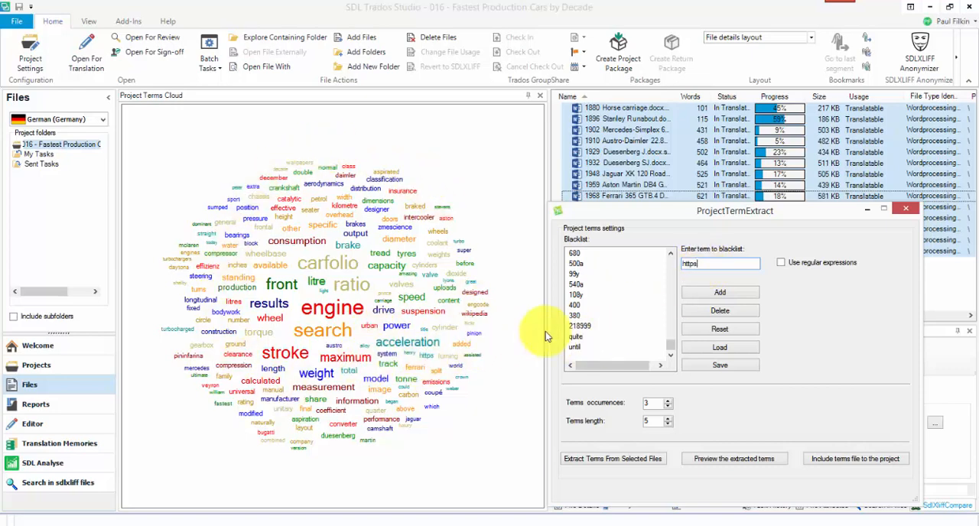
pyautogui.click(715, 297)
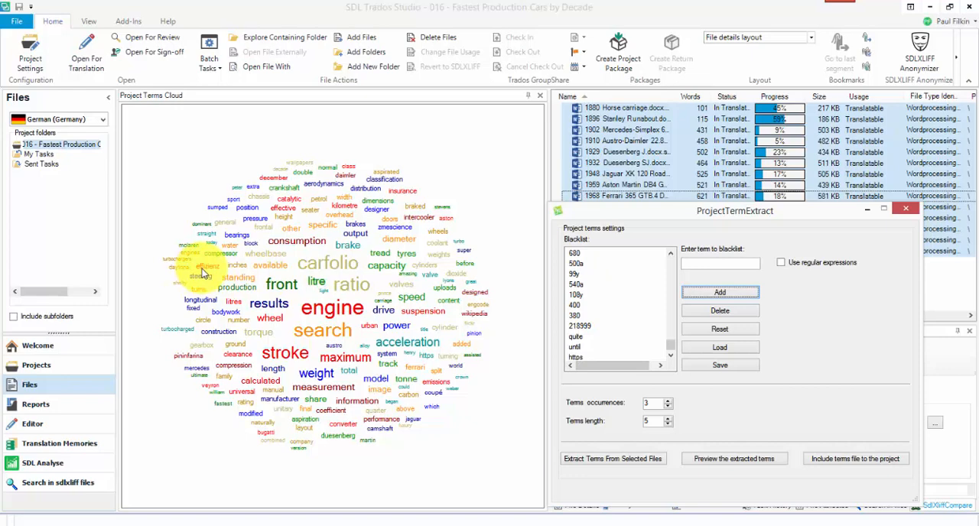
pyautogui.click(712, 267)
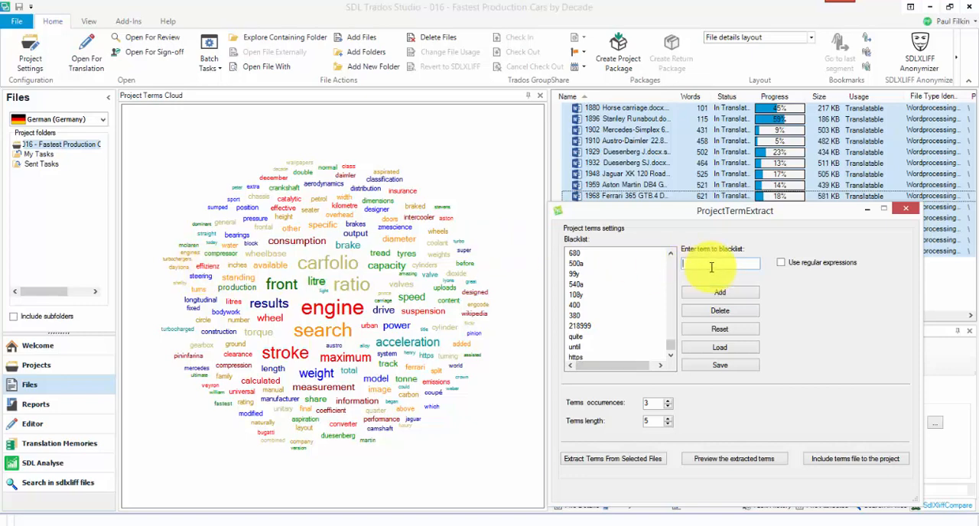
pyautogui.write('effizienz')
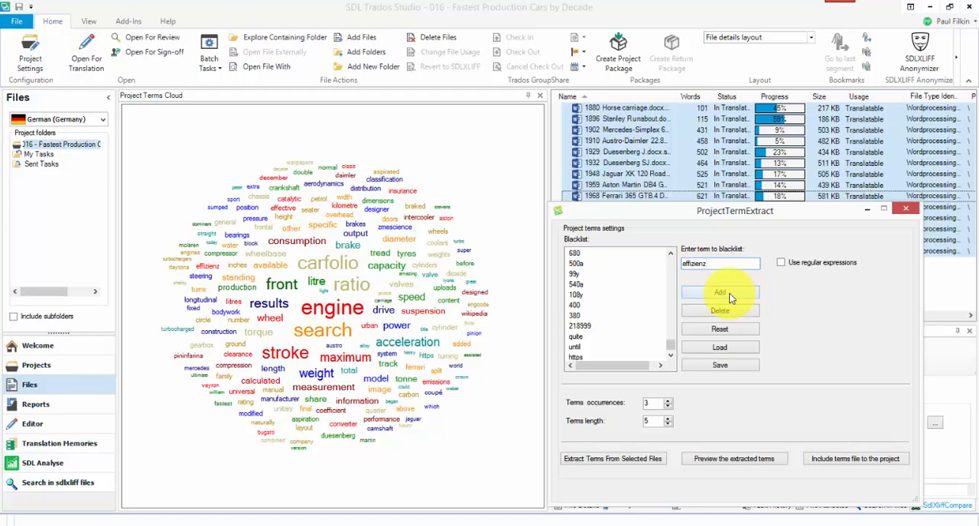
pyautogui.click(729, 298)
pyautogui.click(670, 356)
pyautogui.click(670, 356)
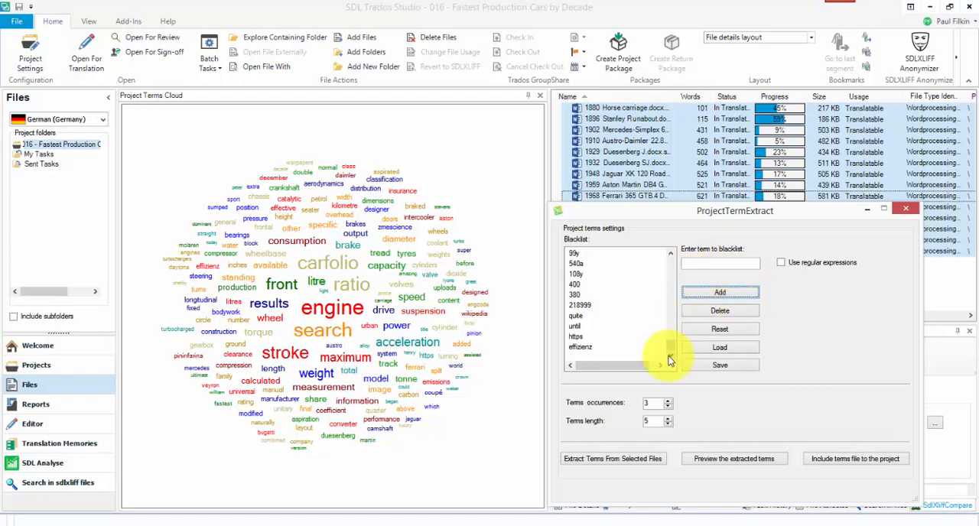
pyautogui.click(725, 460)
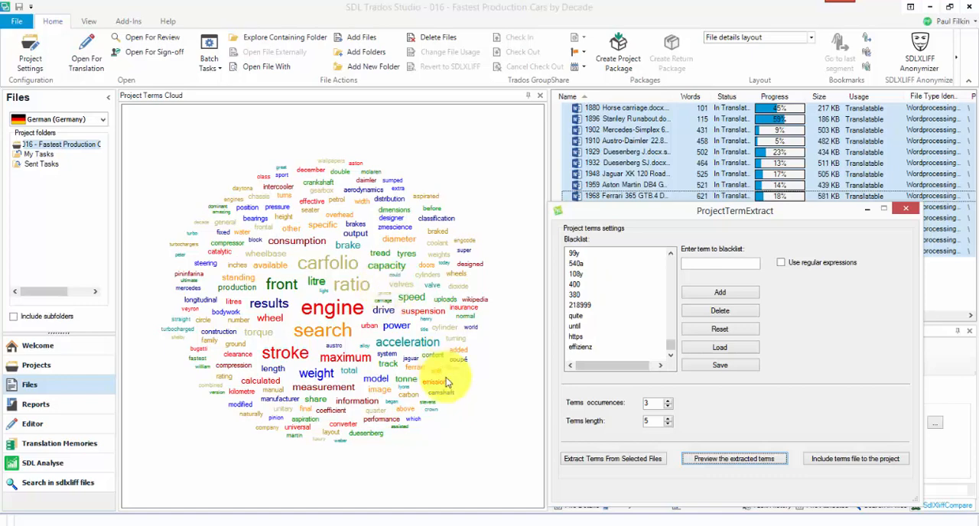
# Include the extracted terms file in the project and open that file for translation.
pyautogui.click(848, 461)
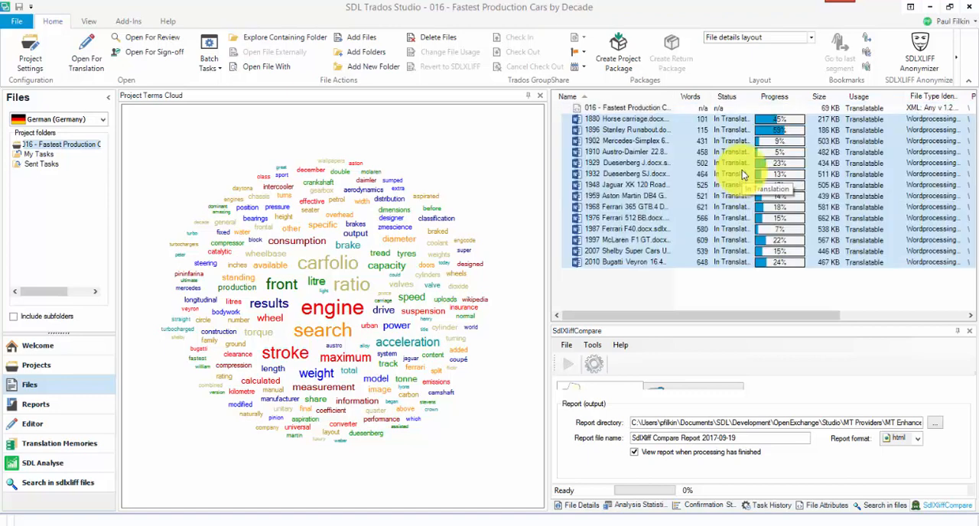
pyautogui.click(659, 108)
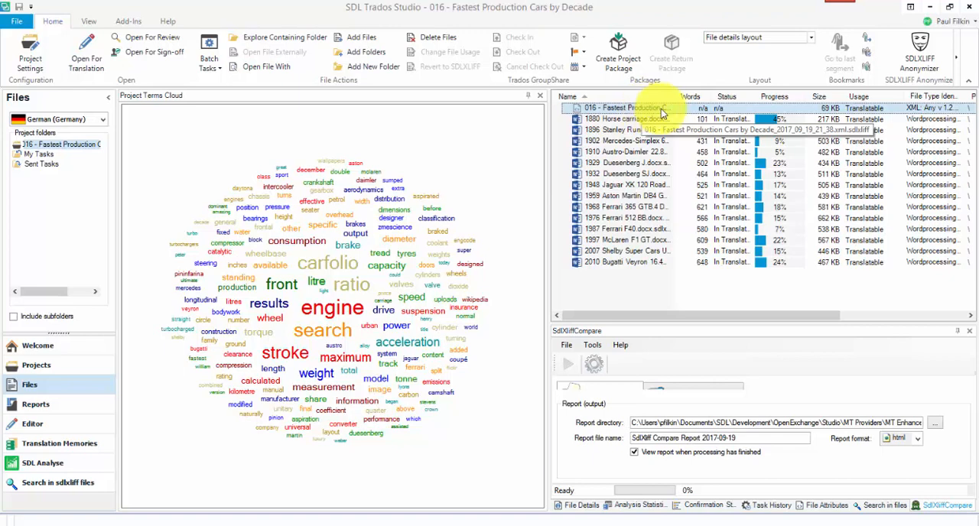
pyautogui.doubleClick(662, 114)
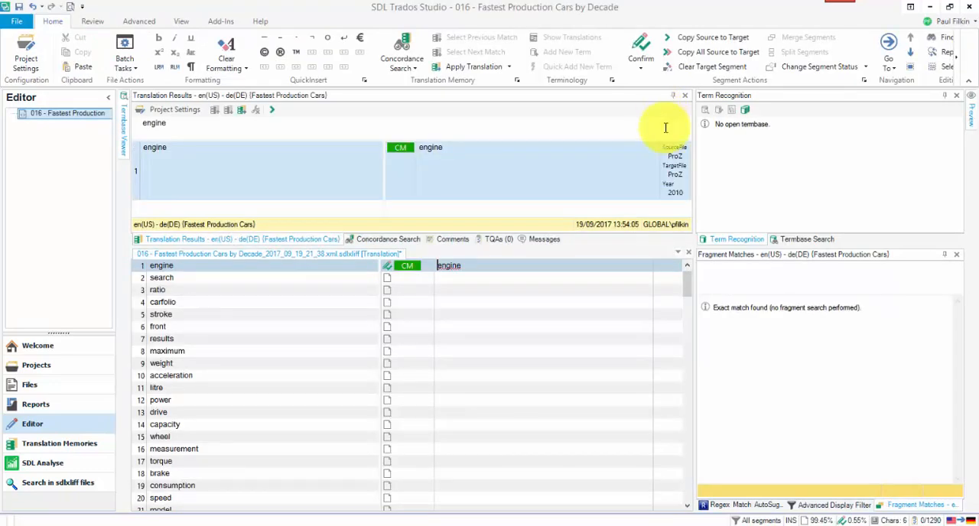
pyautogui.moveTo(685, 280)
pyautogui.mouseDown()
pyautogui.moveTo(680, 491)
pyautogui.moveTo(690, 278)
pyautogui.mouseUp()
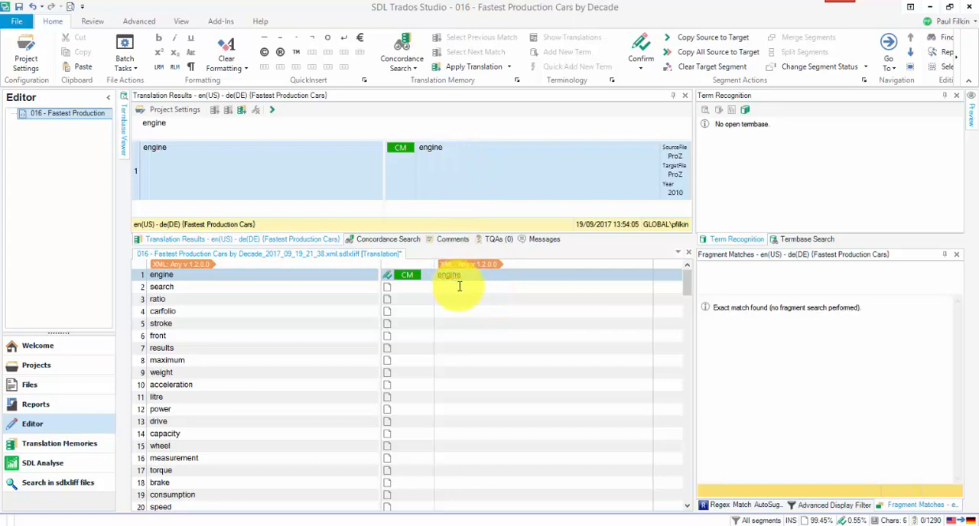
# Go through segments 2 to 7 of the terms file, filling search, ratio, carfolio and stroke from the translation memory.
pyautogui.hotkey('ctrl', 'Return')
pyautogui.hotkey('ctrl', 'Return')
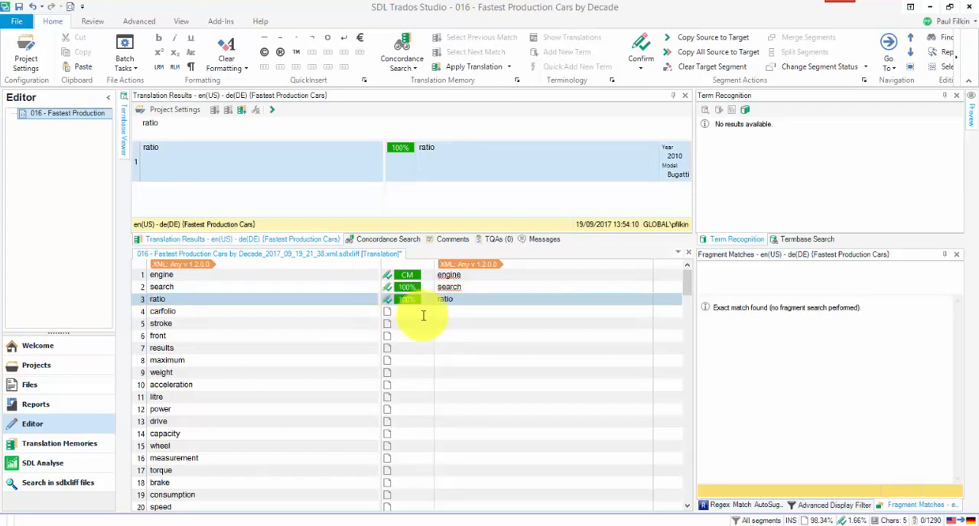
pyautogui.click(455, 314)
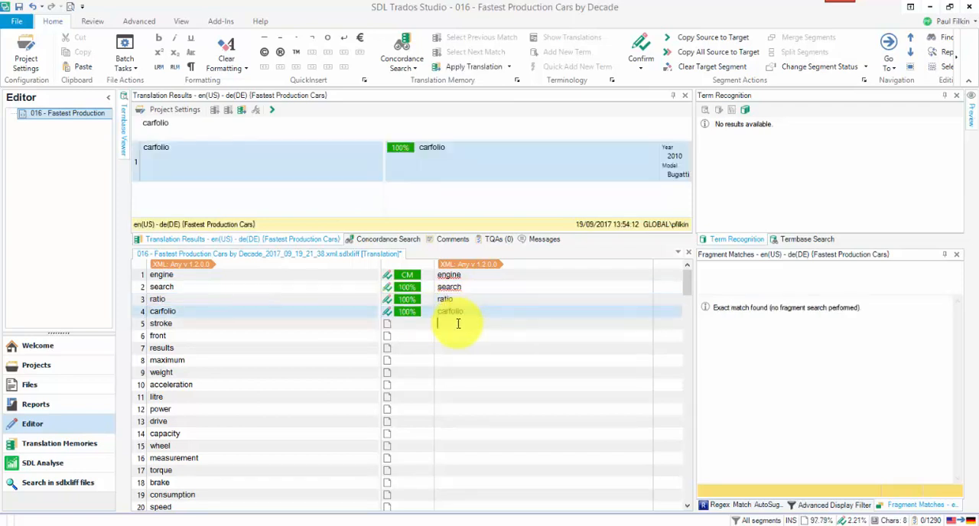
pyautogui.click(457, 323)
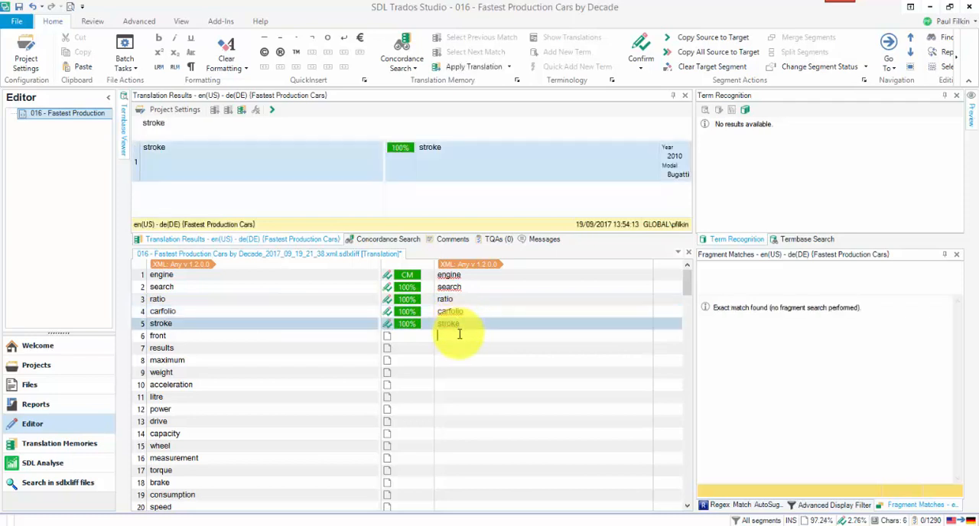
pyautogui.click(459, 333)
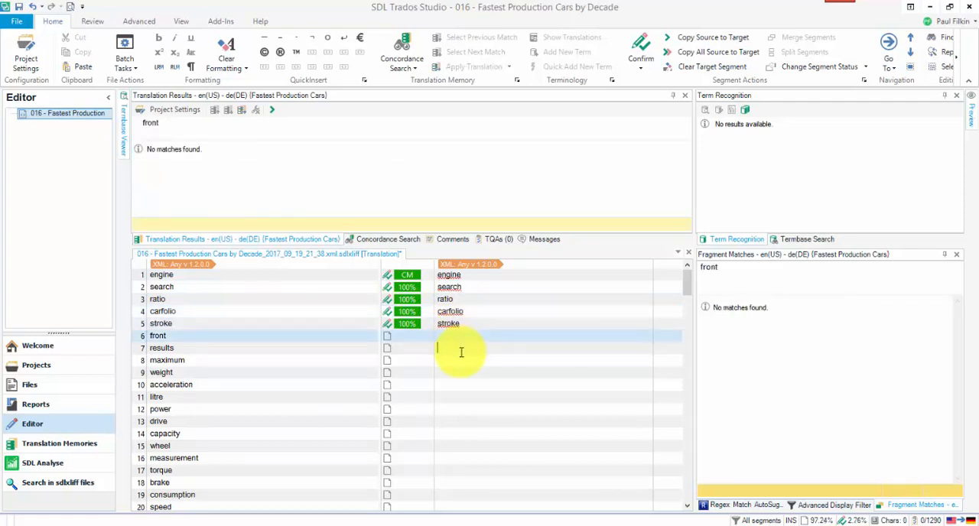
pyautogui.click(462, 349)
# Delete the translation memory units matching the segments stroke and carfolio, confirming each deletion.
pyautogui.click(457, 325)
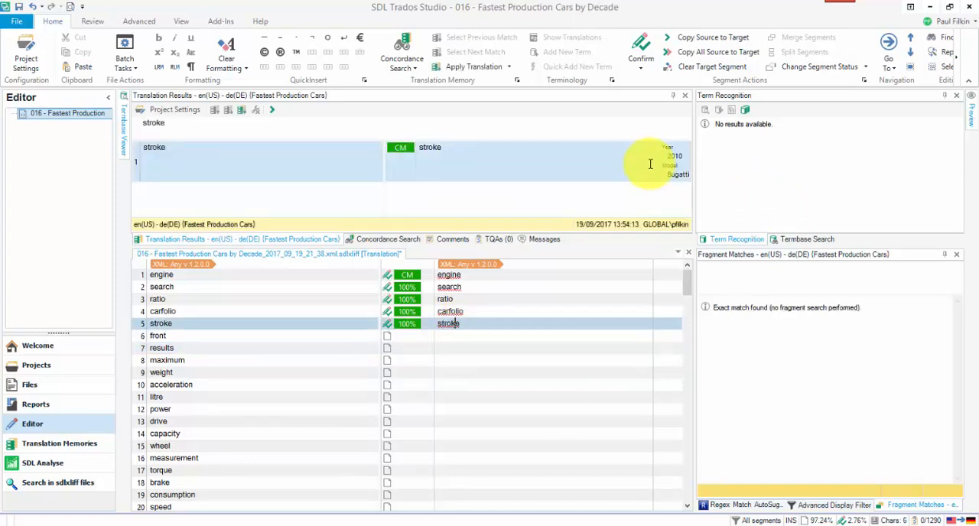
pyautogui.rightClick(668, 156)
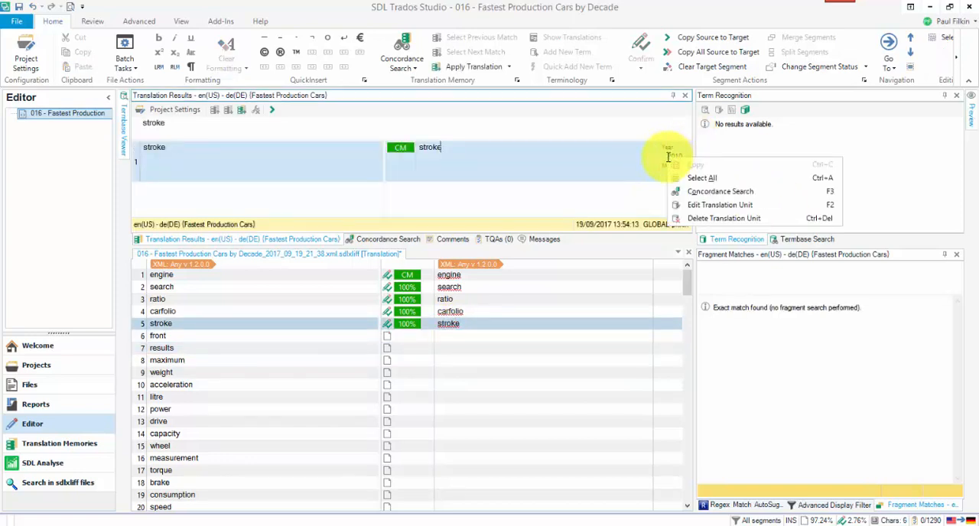
pyautogui.click(689, 215)
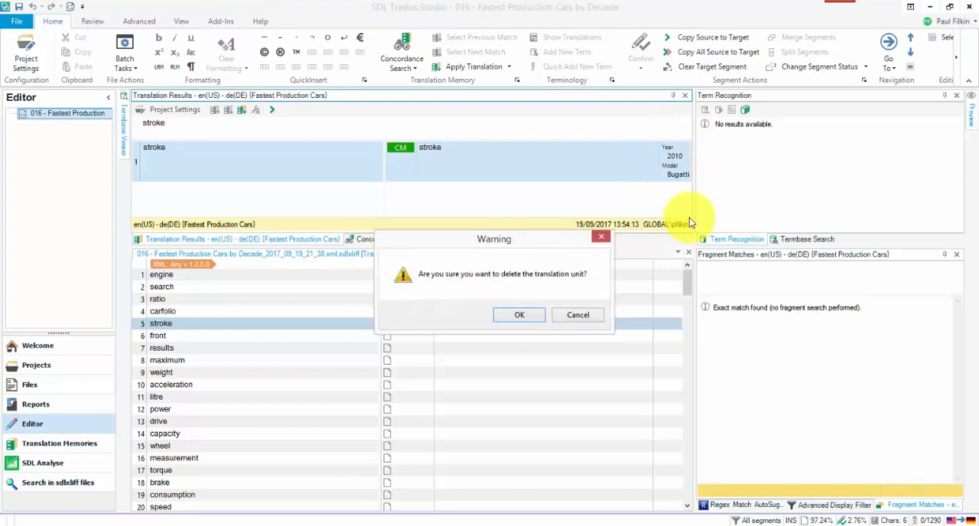
pyautogui.click(519, 316)
pyautogui.click(481, 308)
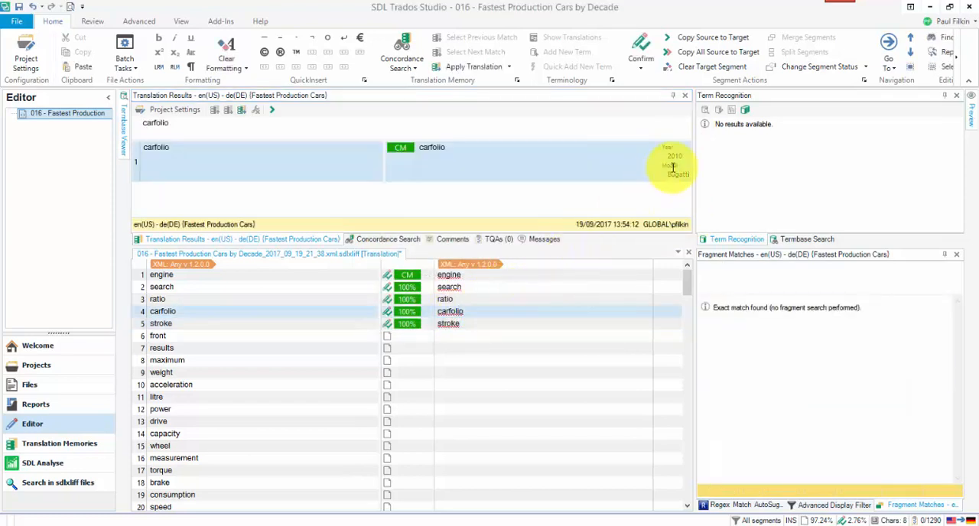
pyautogui.rightClick(673, 166)
pyautogui.click(701, 229)
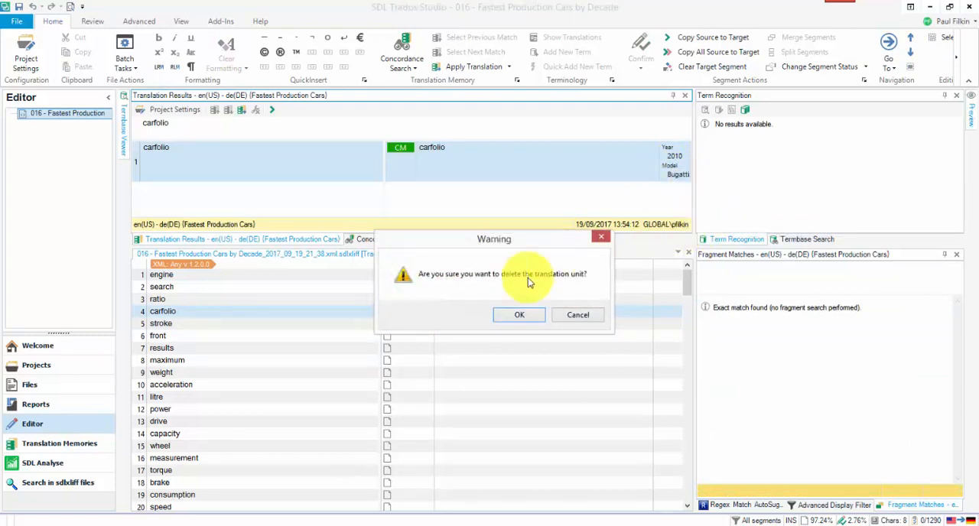
pyautogui.click(520, 316)
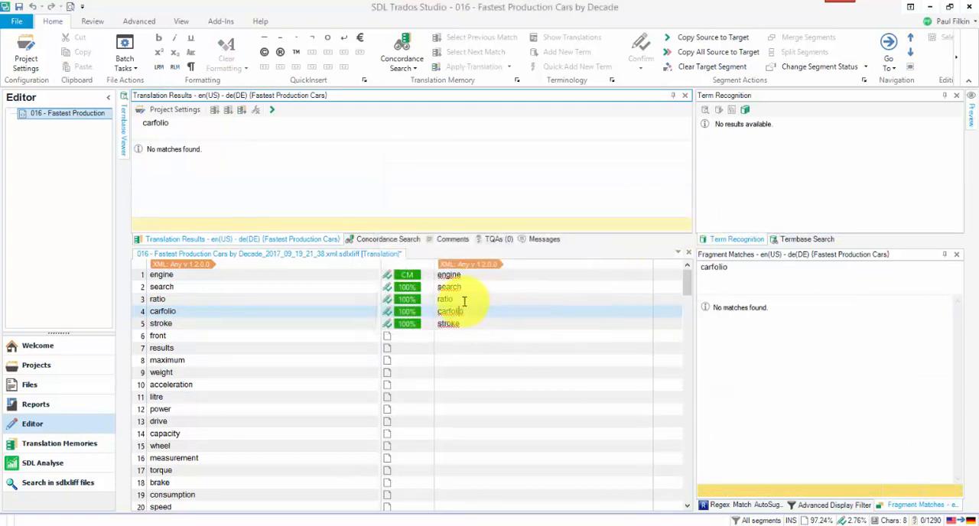
# Delete the translation memory units matching the segments ratio and search, confirming each deletion.
pyautogui.click(463, 301)
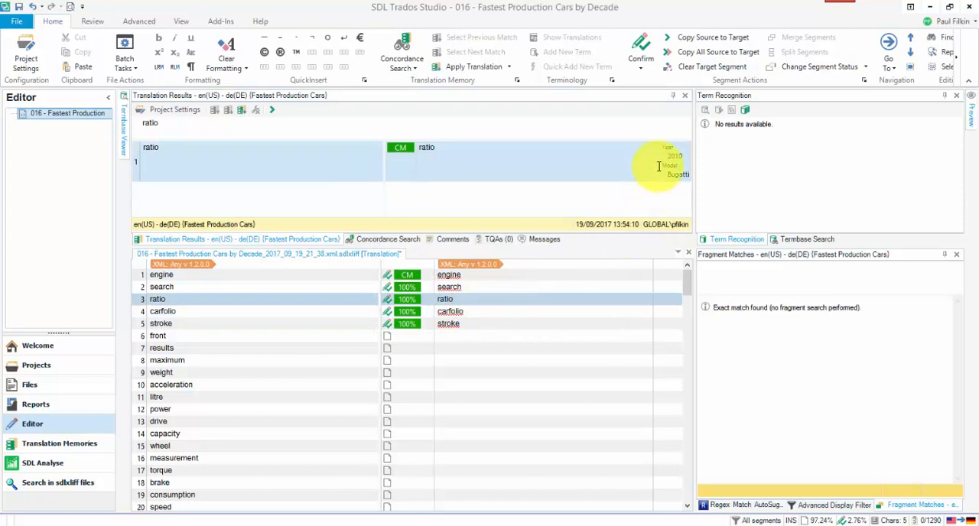
pyautogui.rightClick(658, 166)
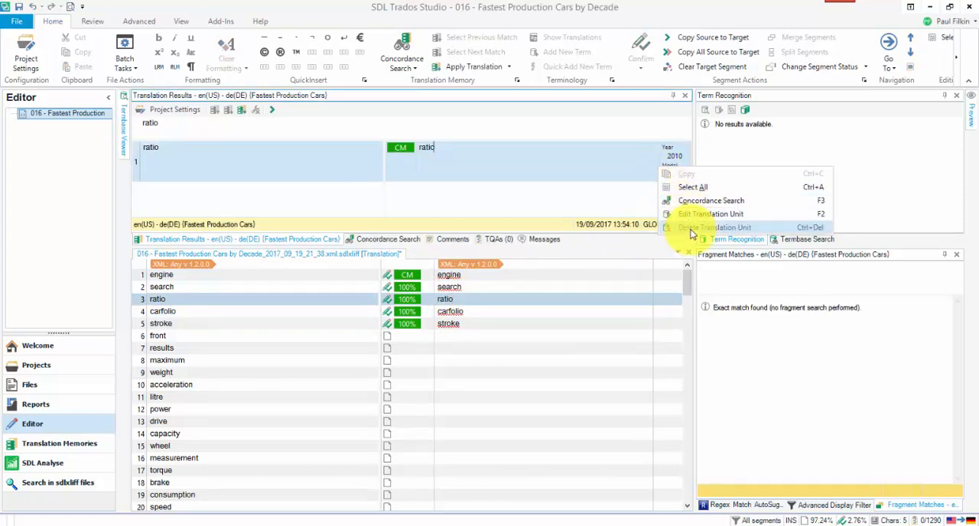
pyautogui.click(688, 228)
pyautogui.click(522, 317)
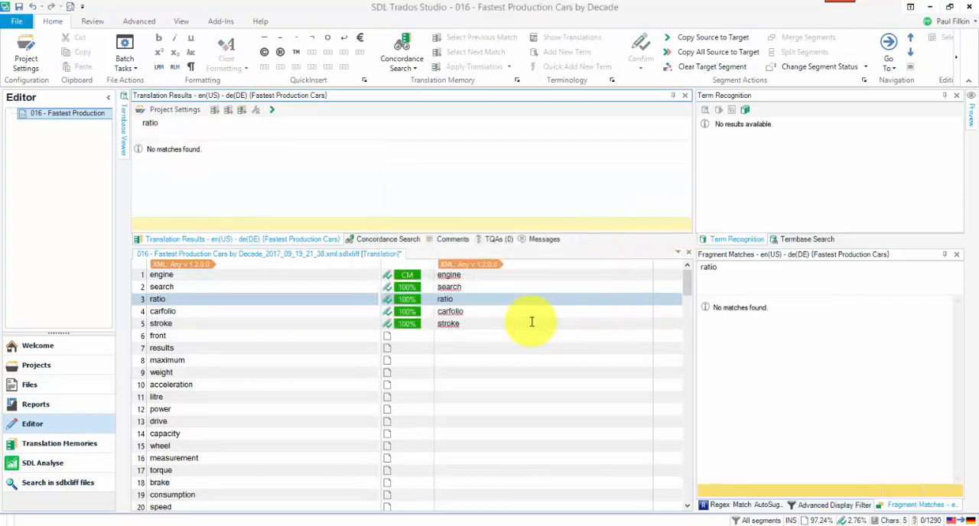
pyautogui.click(508, 286)
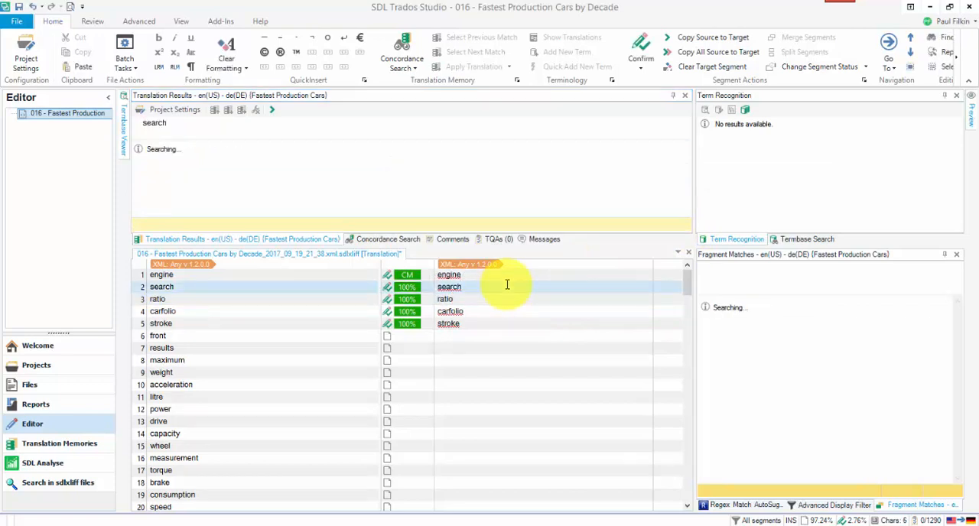
pyautogui.rightClick(644, 166)
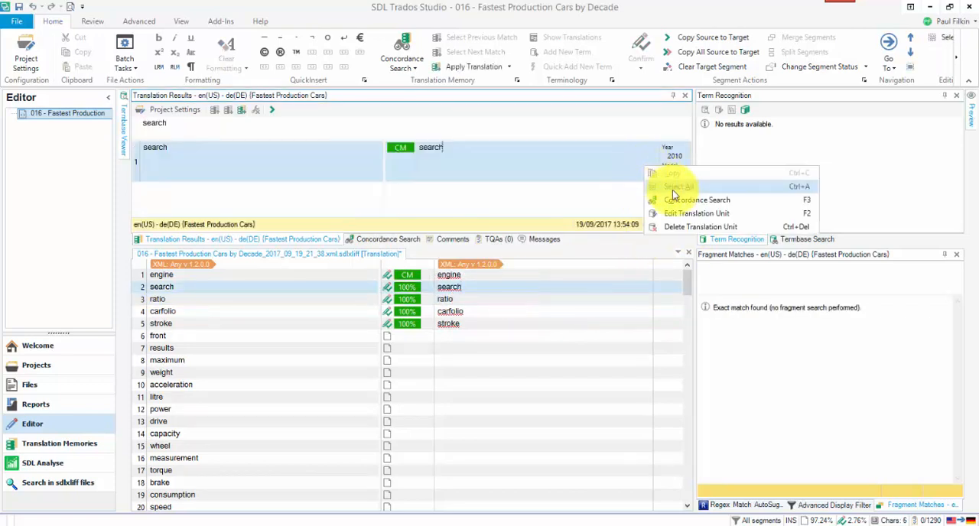
pyautogui.click(686, 226)
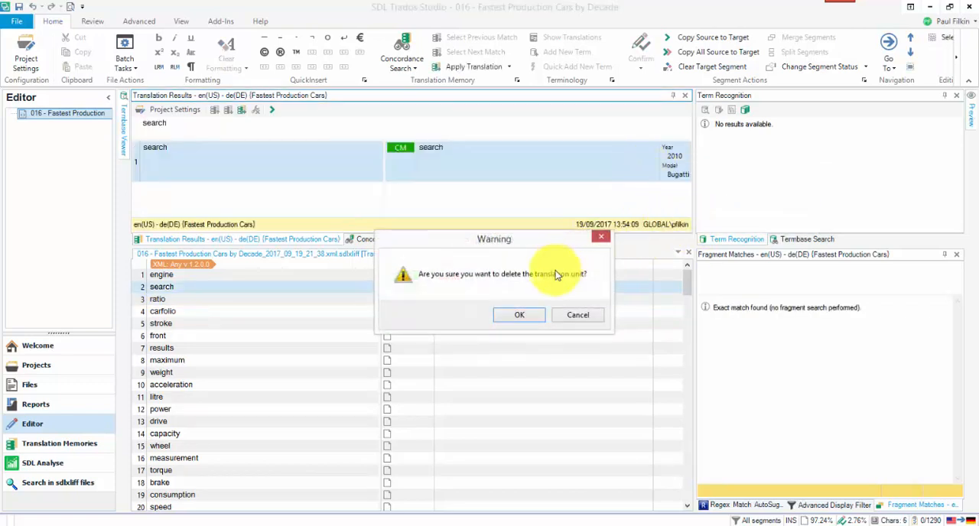
pyautogui.click(524, 315)
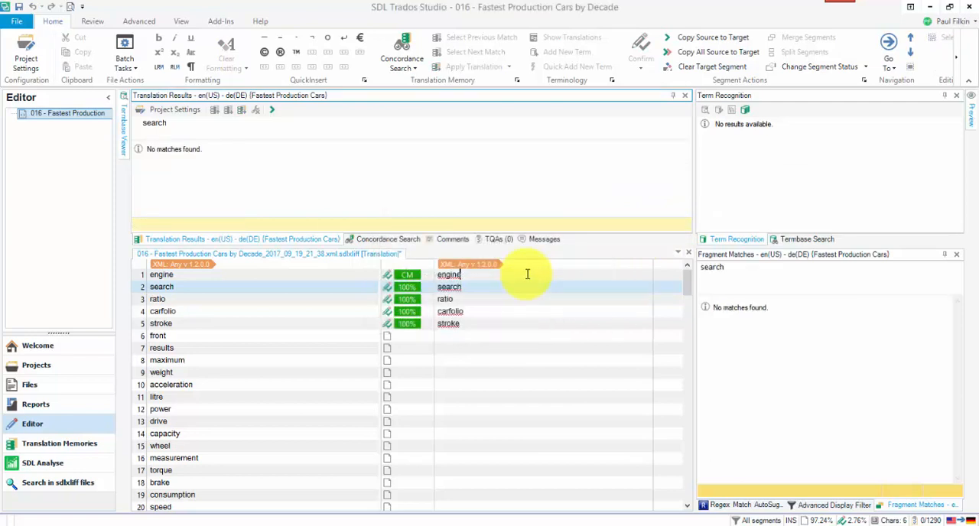
# Delete the translation memory unit matching the segment engine and confirm the deletion.
pyautogui.click(527, 274)
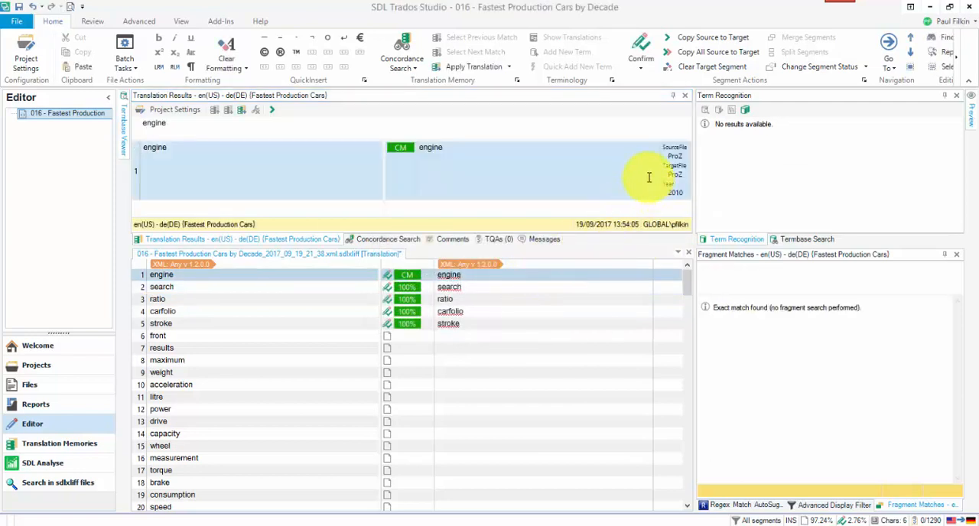
pyautogui.rightClick(649, 177)
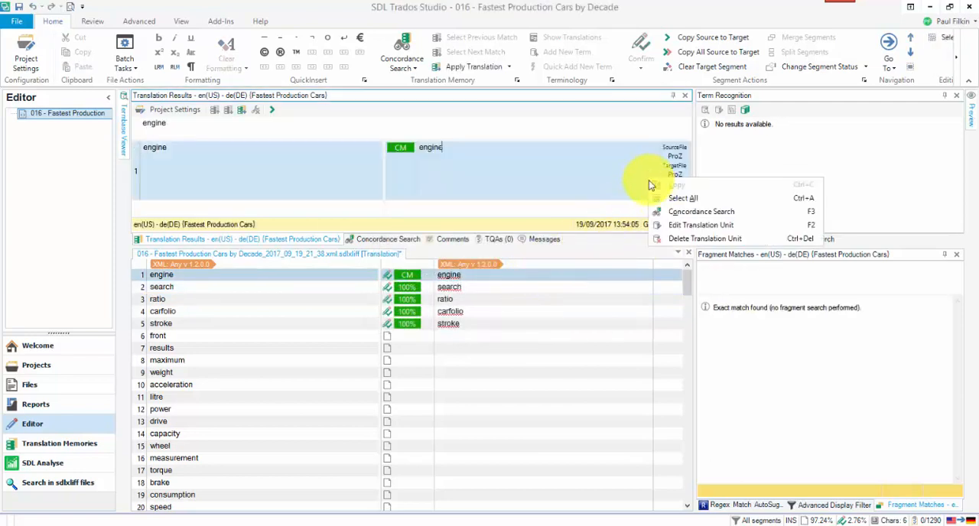
pyautogui.click(671, 238)
pyautogui.click(518, 313)
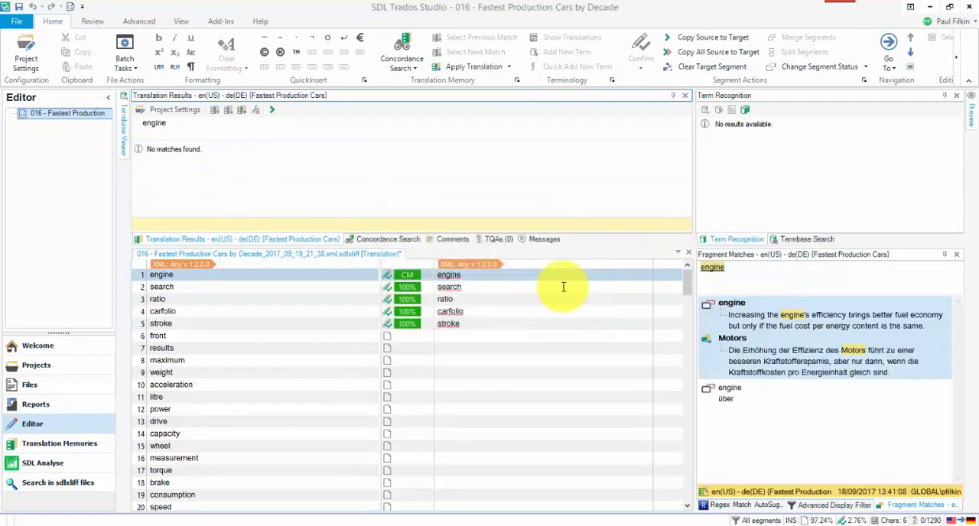
# Clear the target text of segments 1 to 5, engine through stroke, in the terms file.
pyautogui.click(140, 325)
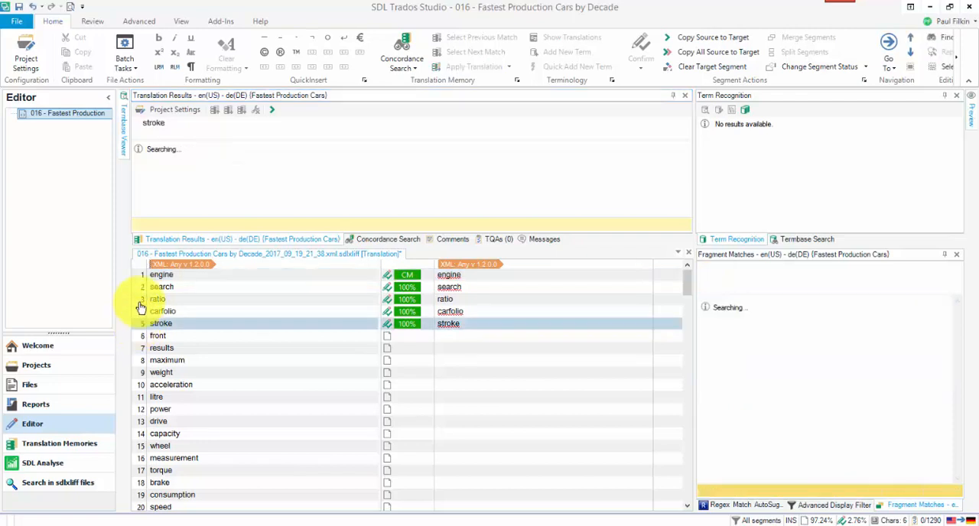
pyautogui.keyDown('shift'); pyautogui.click(143, 275); pyautogui.keyUp('shift')
pyautogui.rightClick(143, 276)
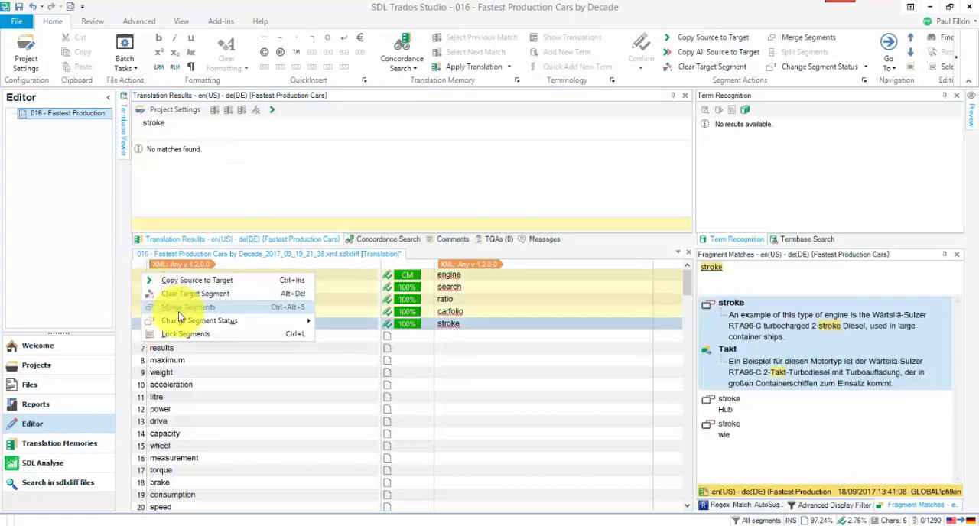
pyautogui.click(218, 296)
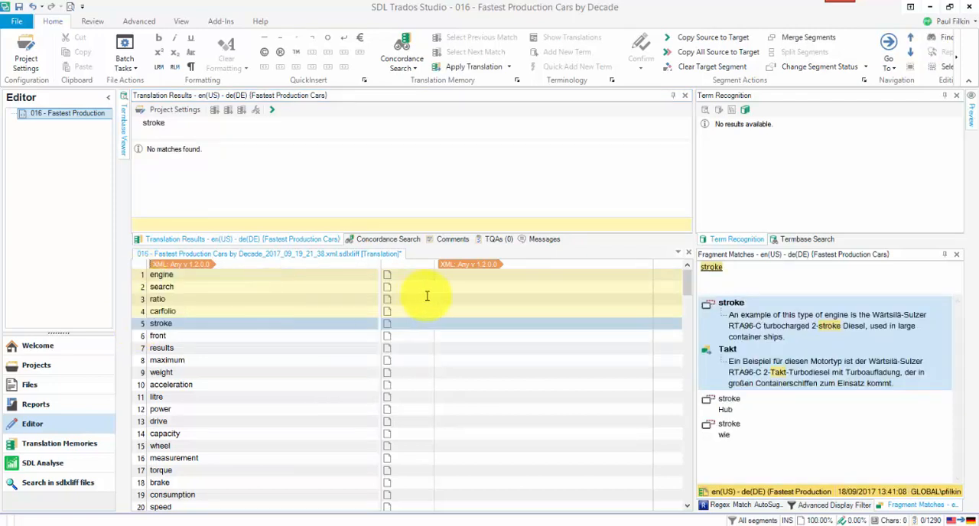
# Fill the target of the engine segment with the suggested fragment Motors and shorten it to Motor.
pyautogui.click(466, 275)
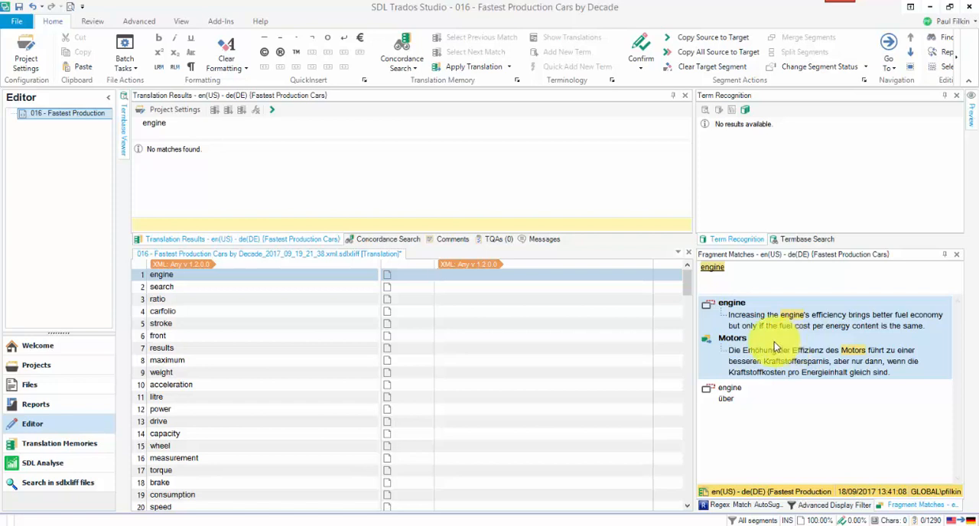
pyautogui.write('M')
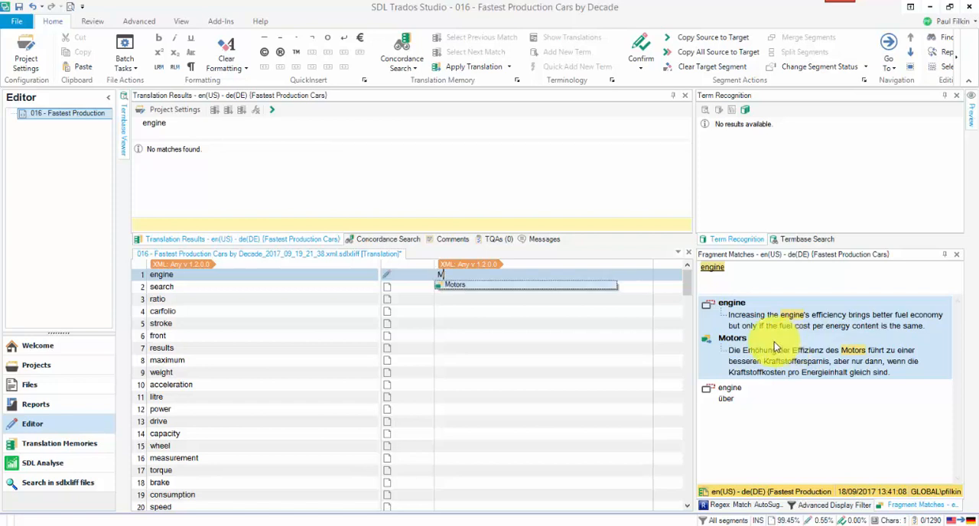
pyautogui.press('Return')
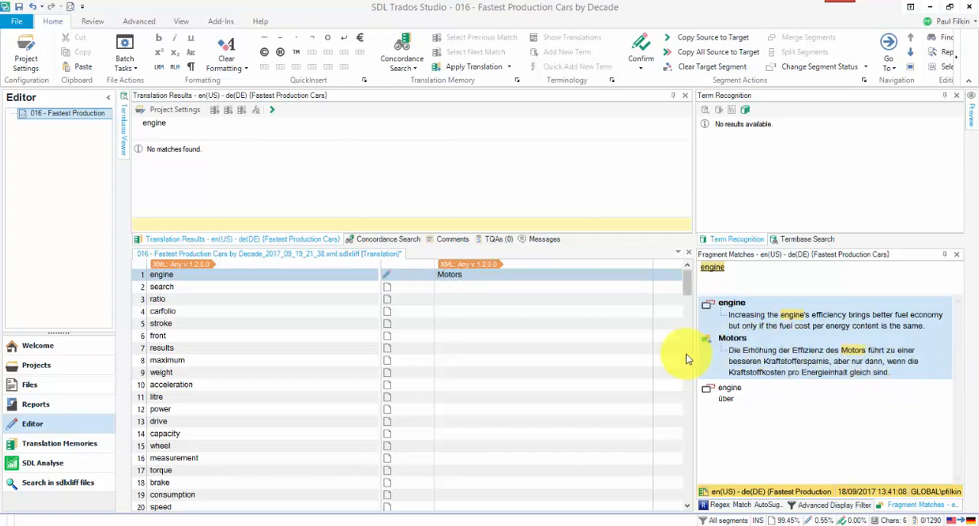
pyautogui.press('BackSpace')
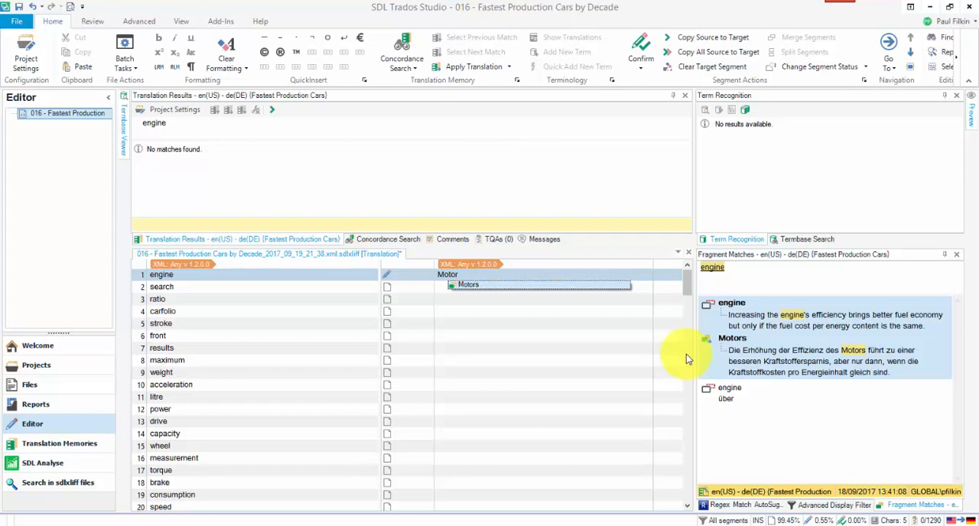
pyautogui.click(443, 288)
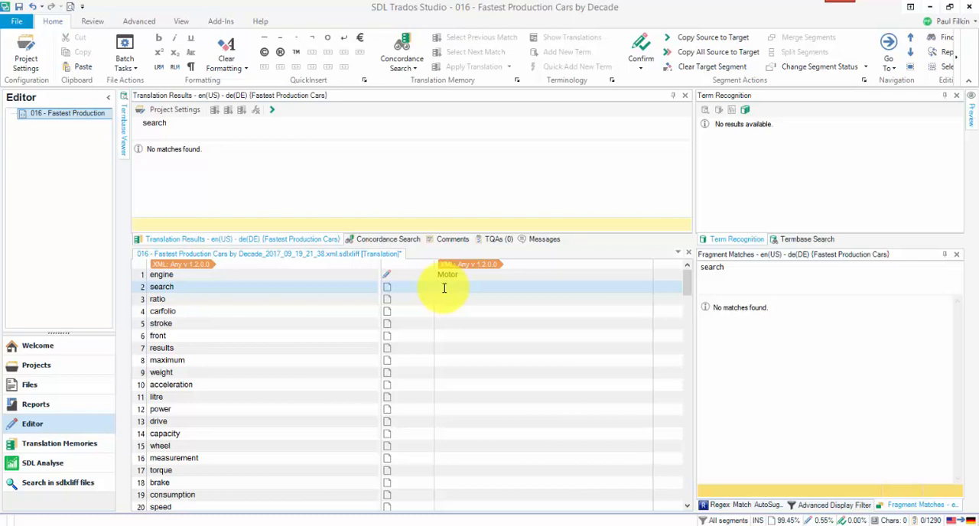
pyautogui.click(445, 274)
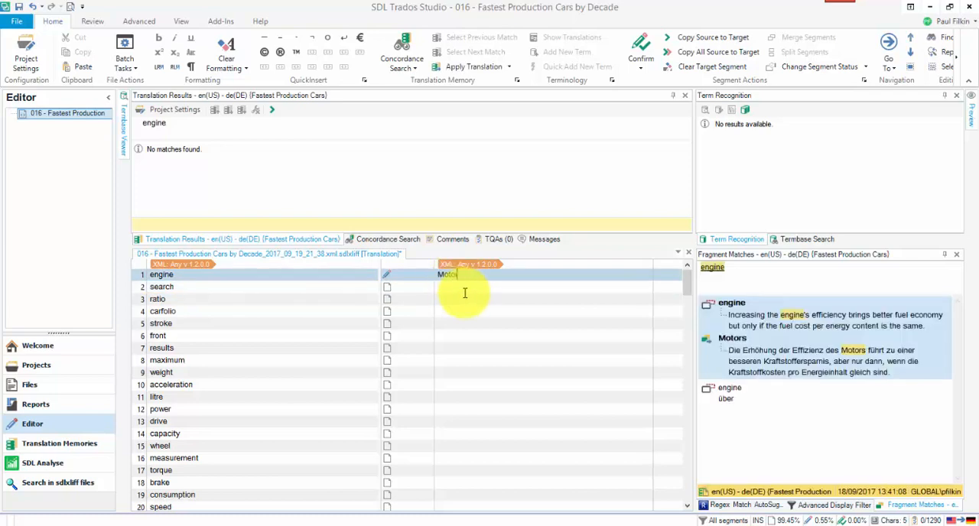
# Disable the Fastest Production Cars translation memory in the project settings and choose en-de (Machine Translated Terms).tmx as a file-based translation memory.
pyautogui.click(27, 47)
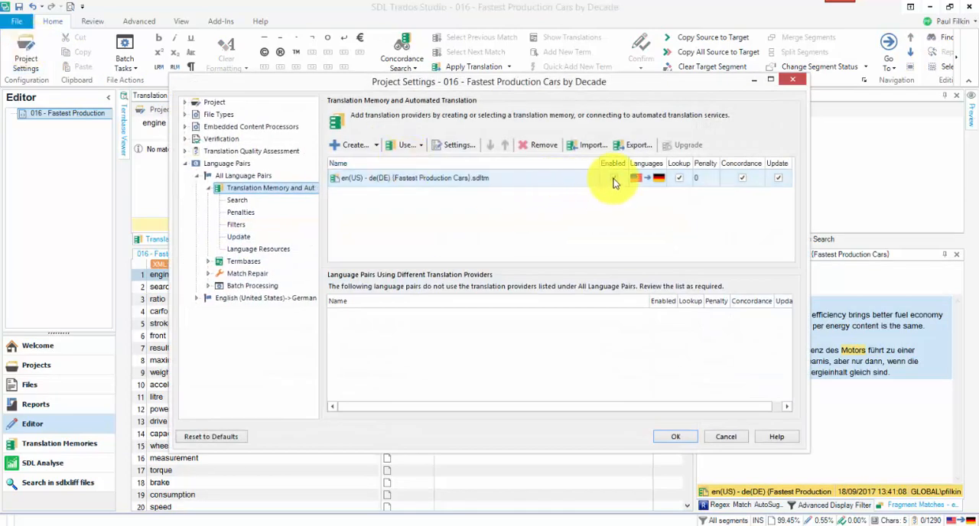
pyautogui.click(613, 180)
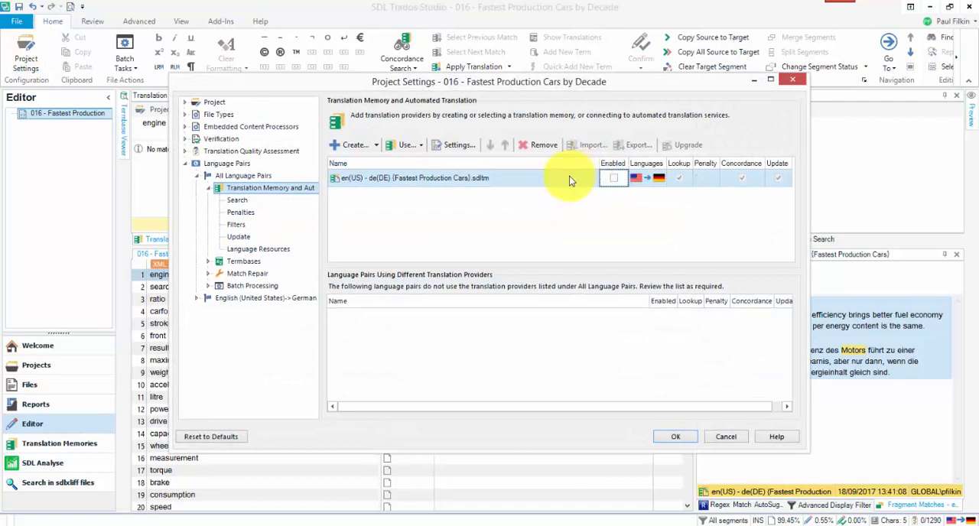
pyautogui.click(423, 145)
pyautogui.click(425, 162)
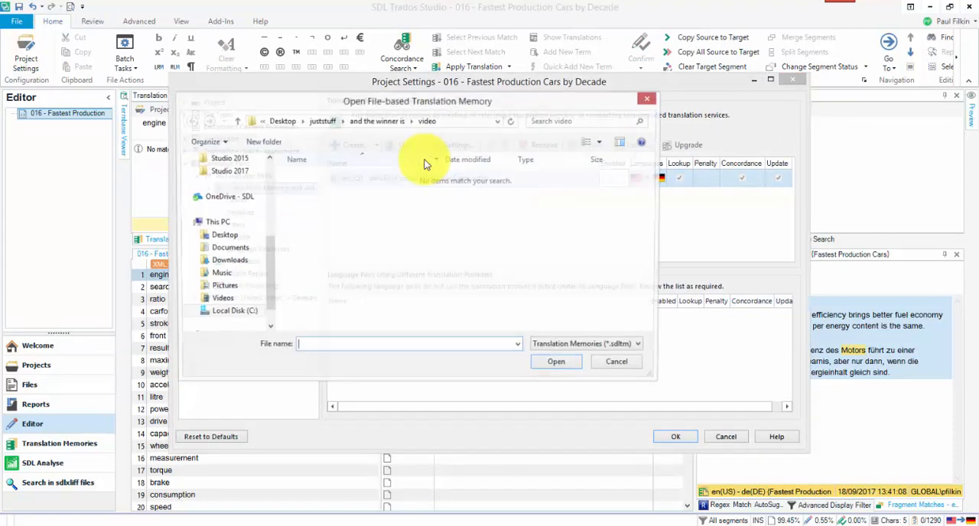
pyautogui.hotkey('ctrl', 'v')
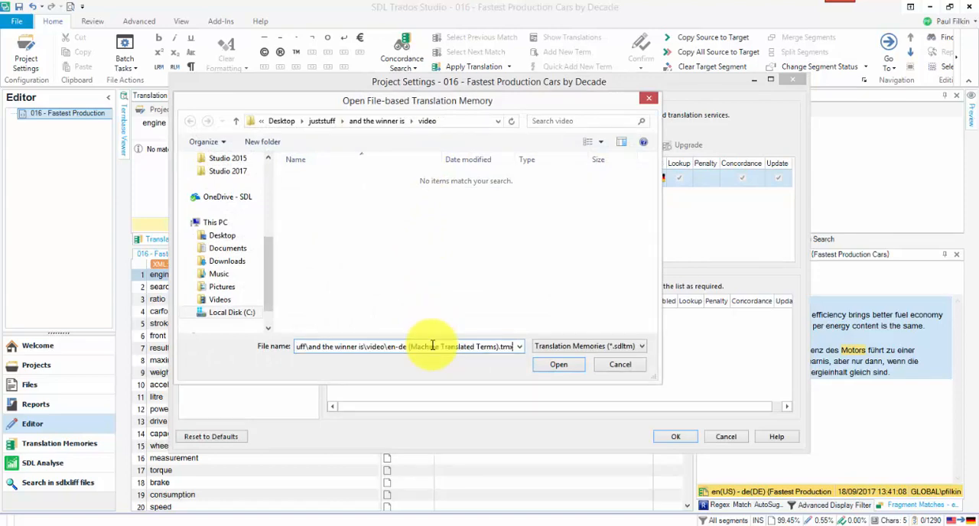
pyautogui.press('Return')
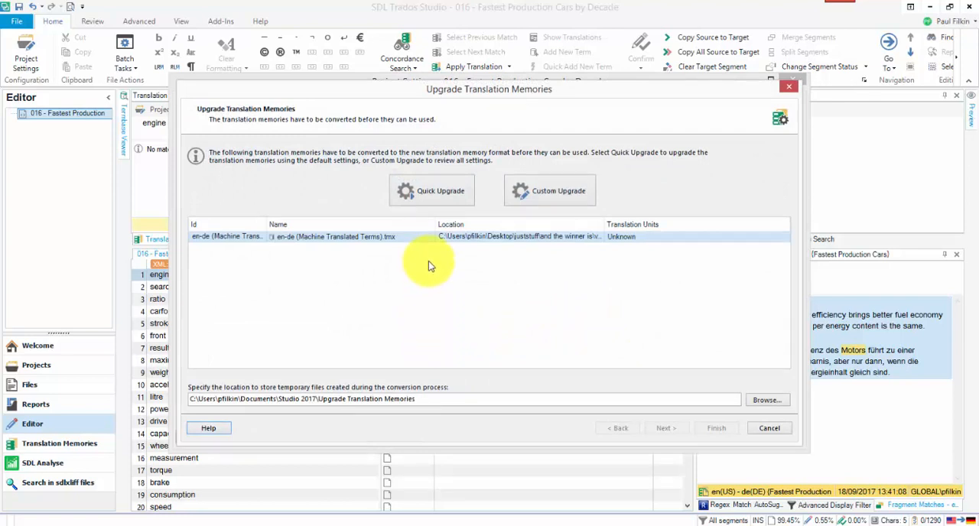
# Convert the TMX with Quick Upgrade, delete the temporary files and apply the project settings.
pyautogui.click(433, 189)
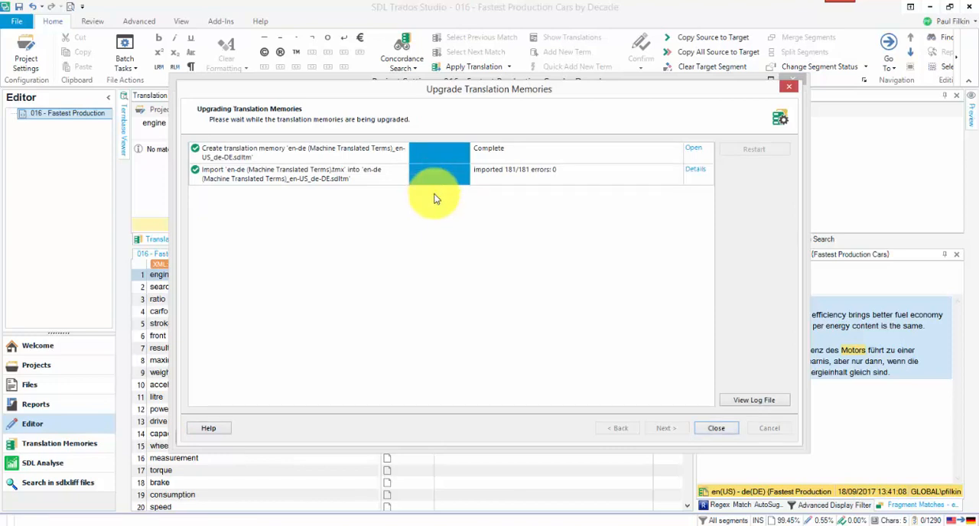
pyautogui.click(715, 428)
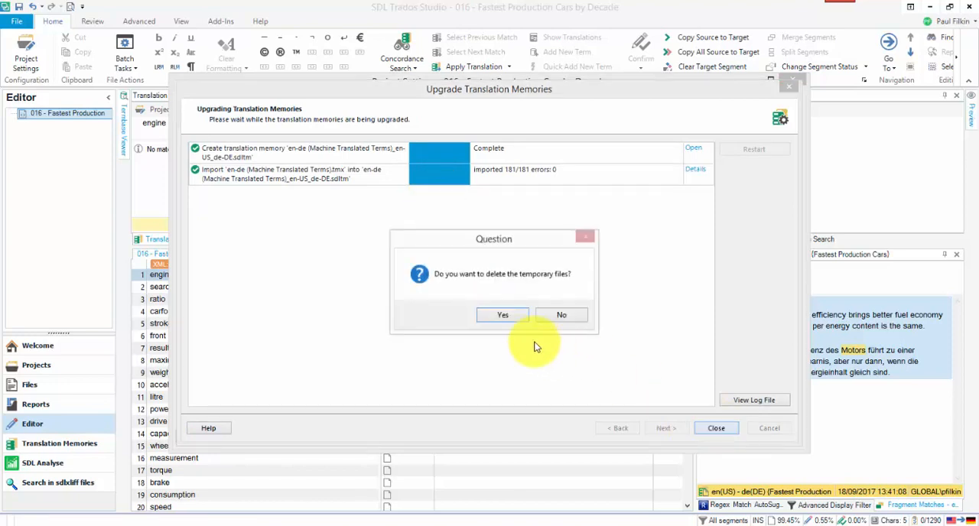
pyautogui.click(508, 320)
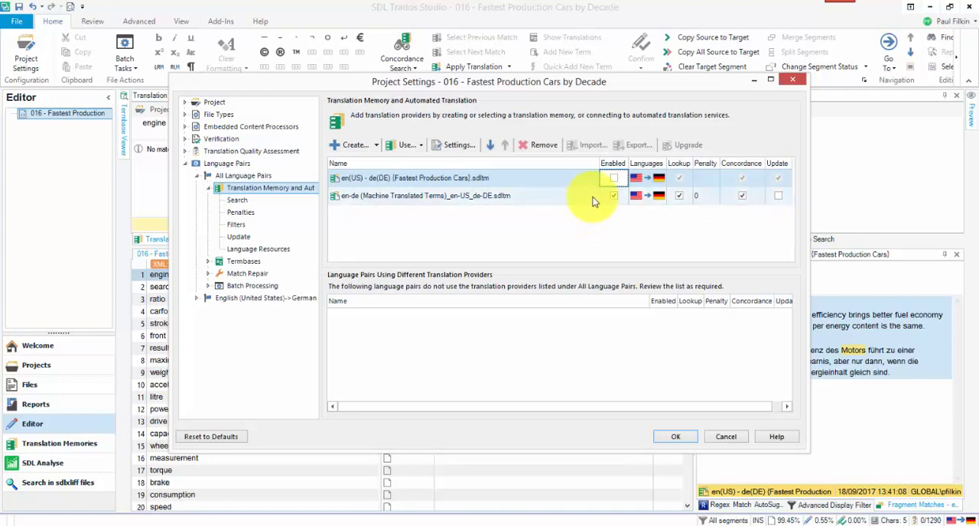
pyautogui.click(676, 439)
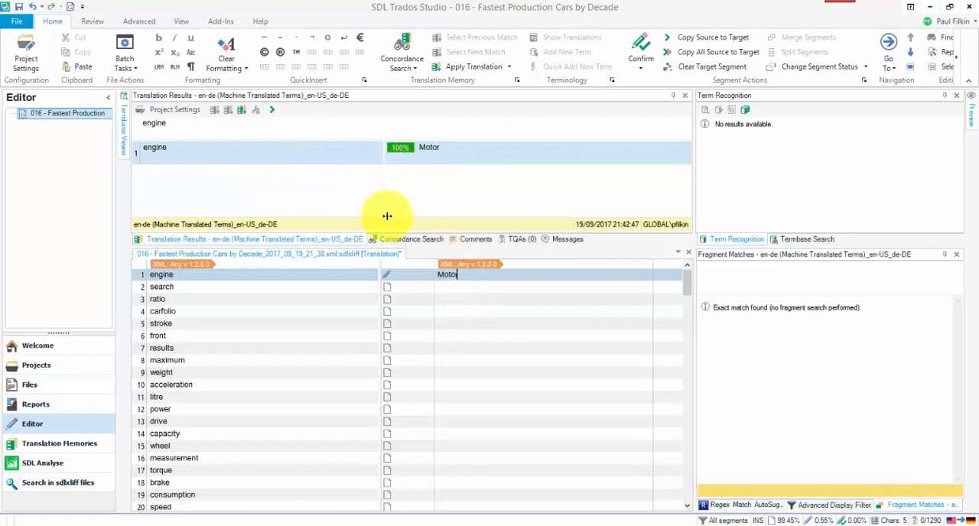
# Run the Pre-translate Files batch task on the terms file and reopen it to review the German translations.
pyautogui.click(135, 71)
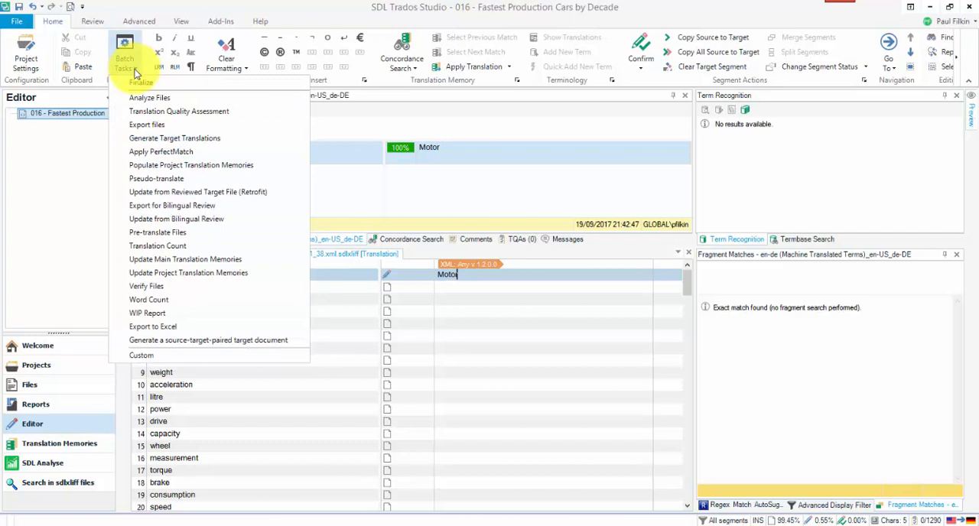
pyautogui.click(178, 235)
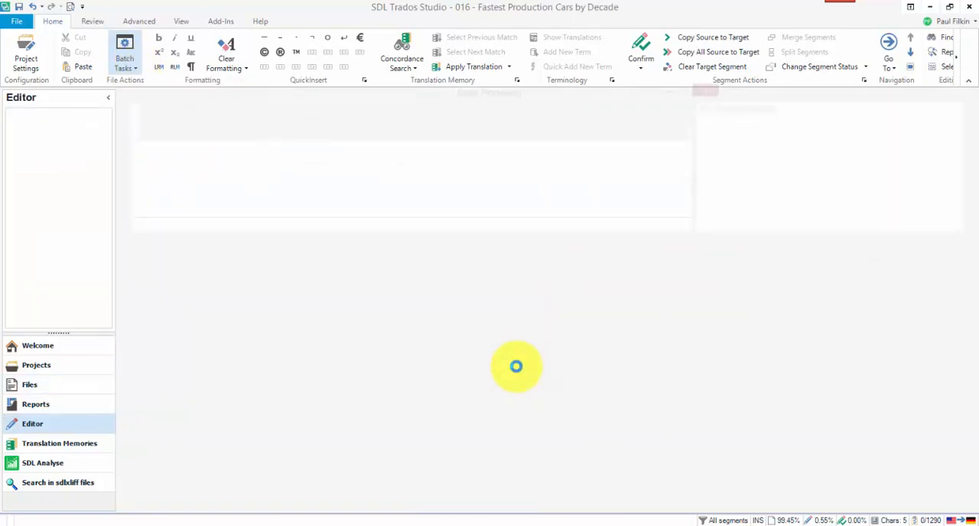
pyautogui.click(647, 432)
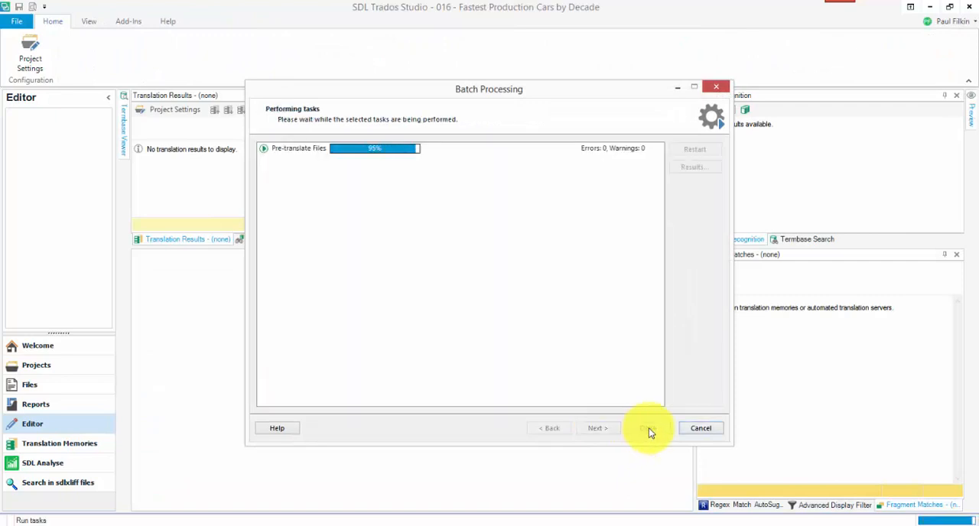
pyautogui.click(647, 429)
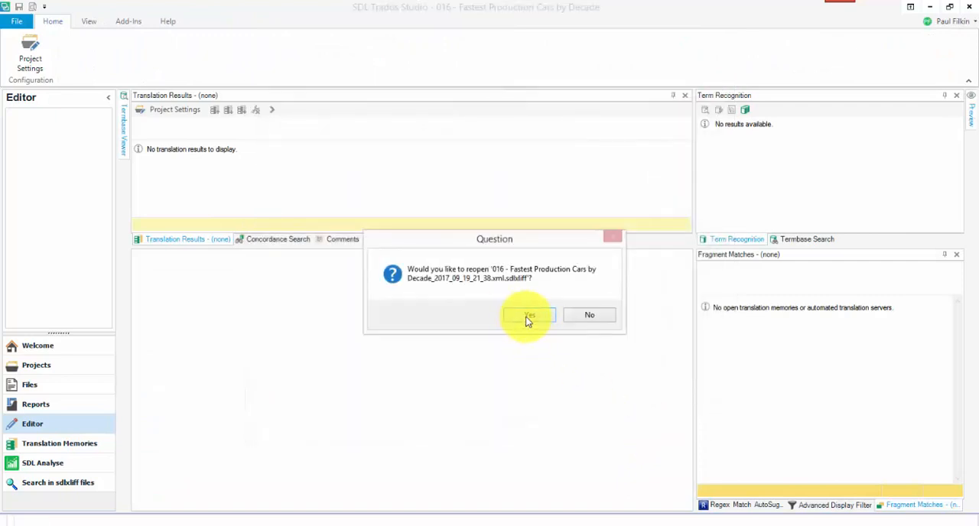
pyautogui.click(525, 318)
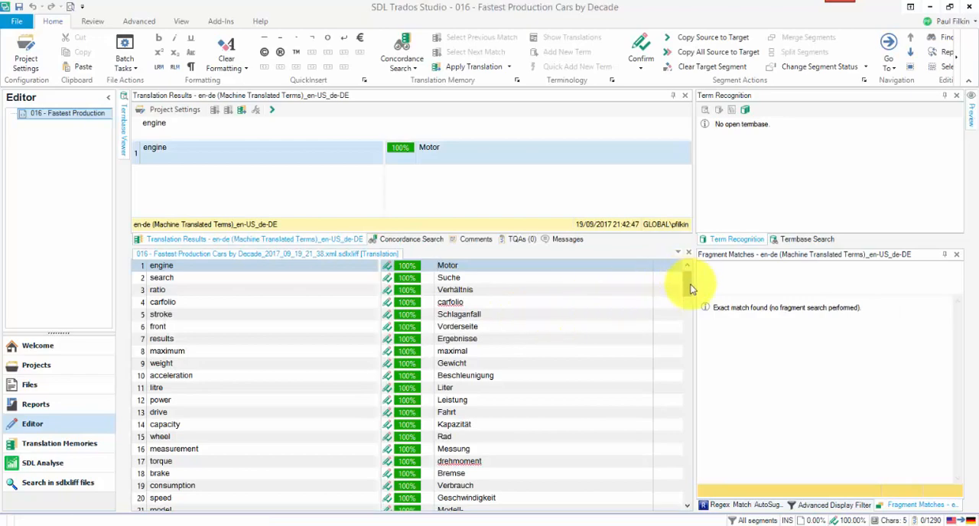
pyautogui.moveTo(691, 289); pyautogui.dragTo(671, 269)
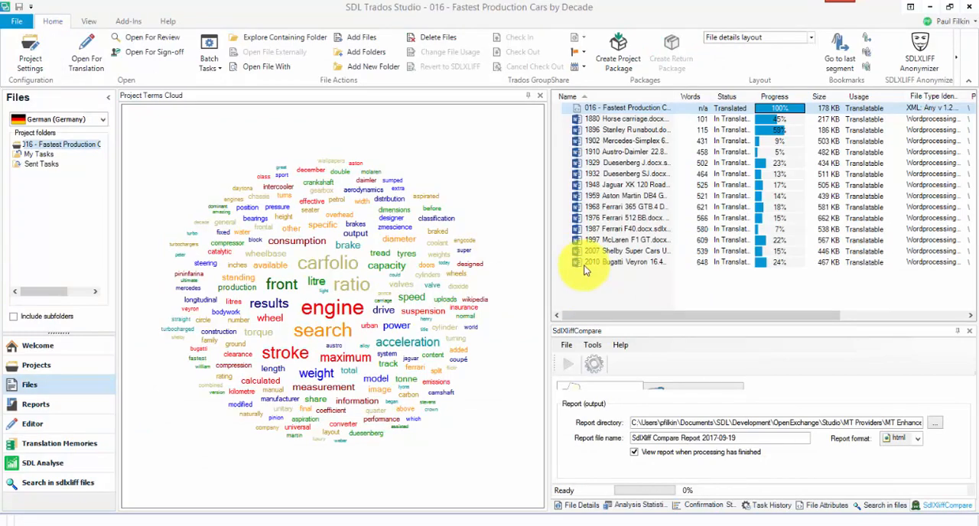
# Try to generate a termbase from the 1929 Duesenberg J file in the project's file list.
pyautogui.rightClick(619, 108)
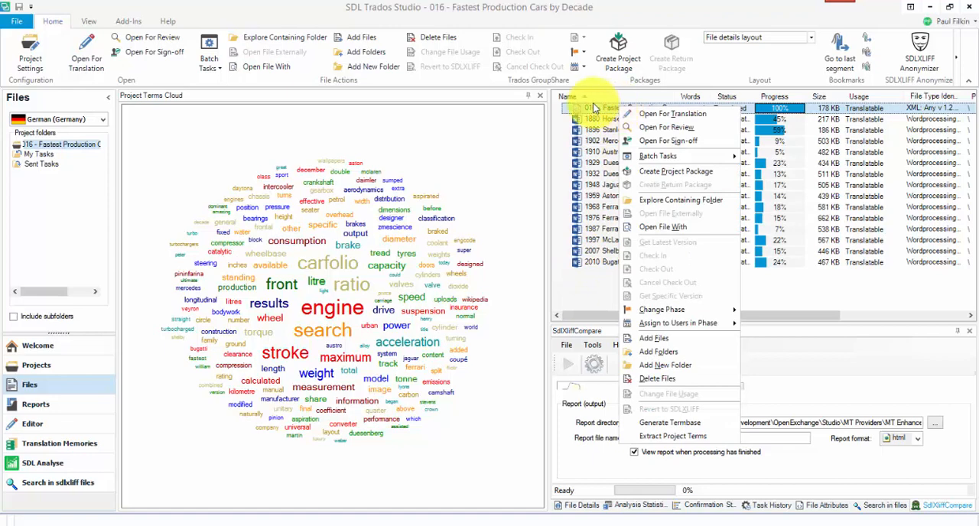
pyautogui.click(609, 116)
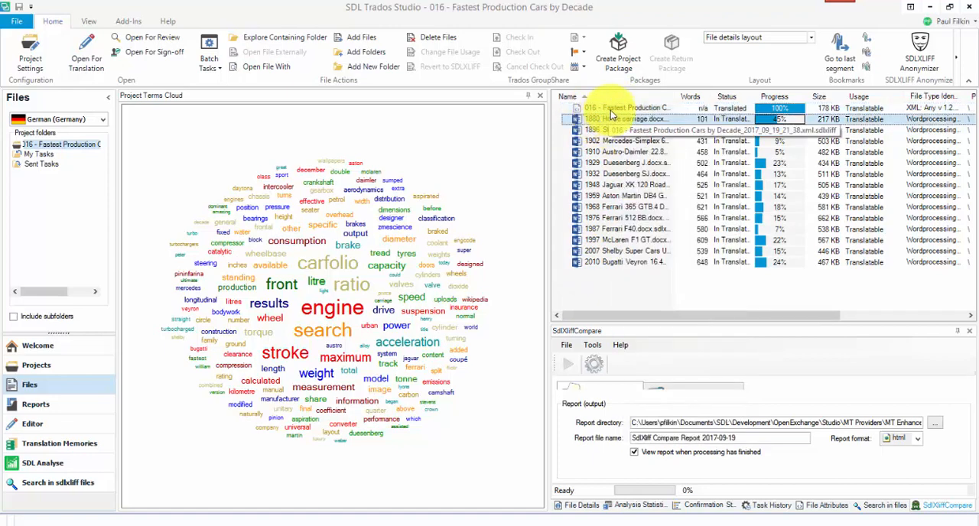
pyautogui.click(600, 163)
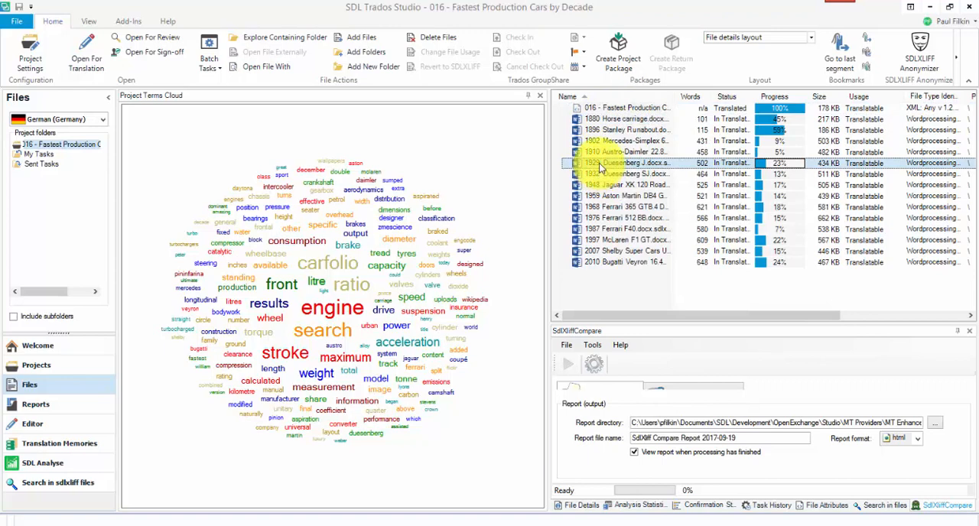
pyautogui.rightClick(601, 168)
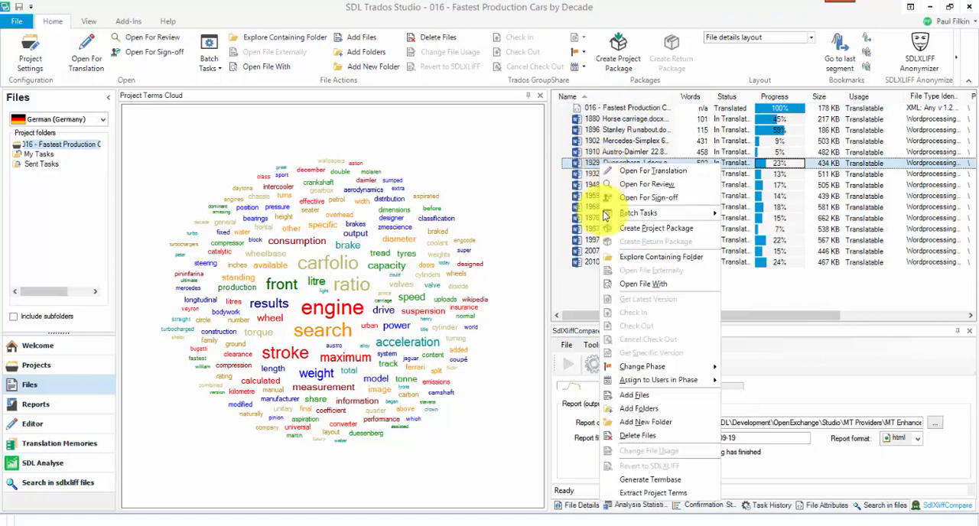
pyautogui.click(656, 480)
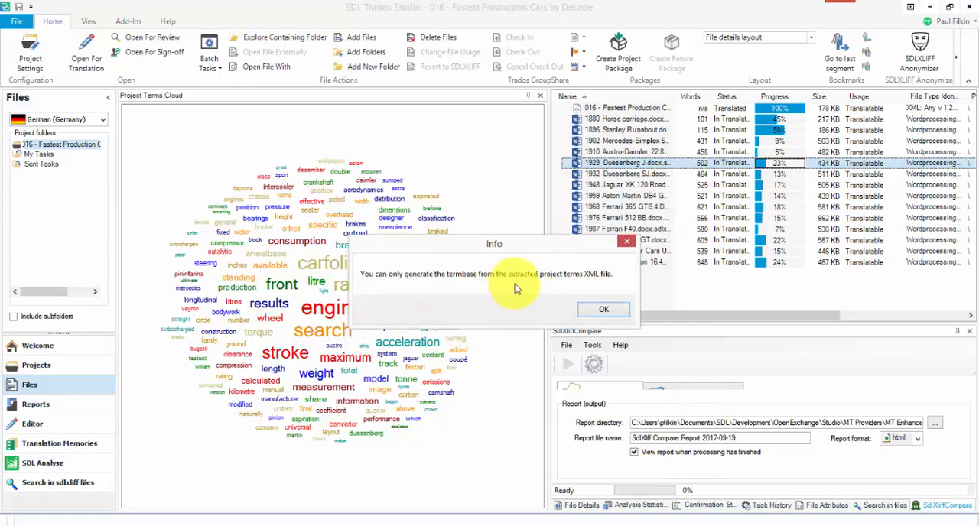
pyautogui.click(603, 312)
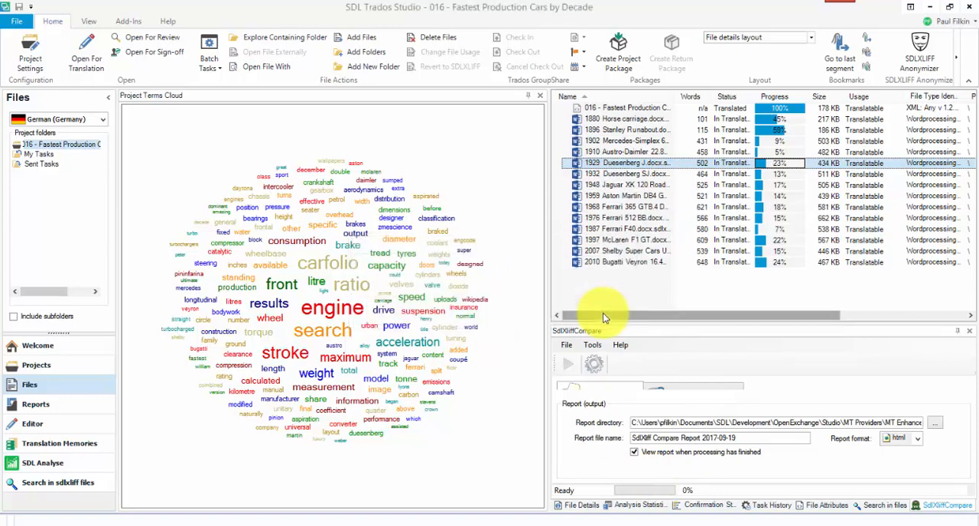
# Generate a termbase from the translated 016 - Fastest Production Cars by Decade XML terms file.
pyautogui.click(610, 109)
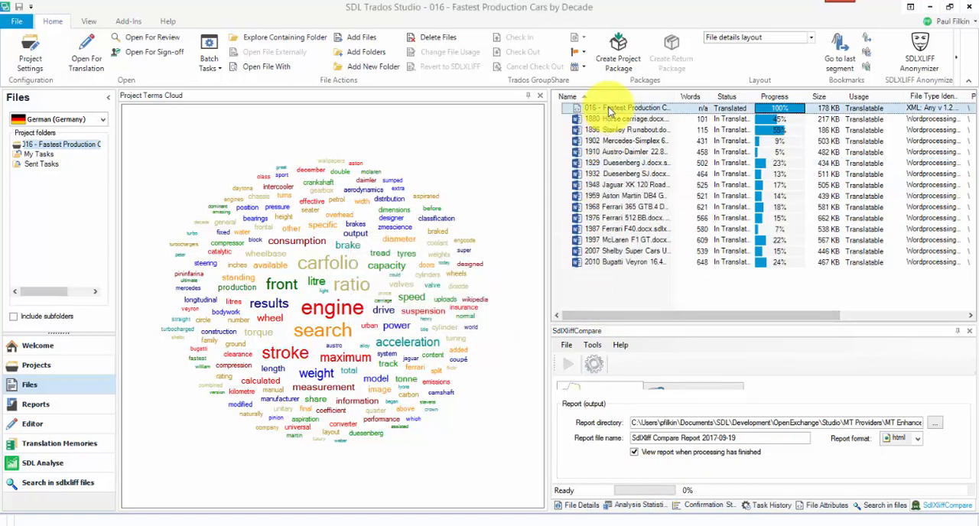
pyautogui.rightClick(611, 110)
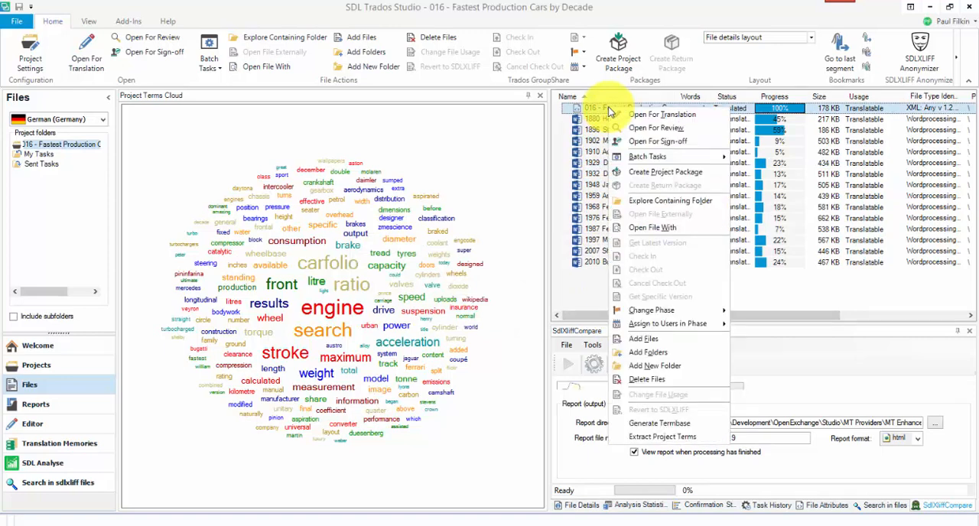
pyautogui.click(671, 436)
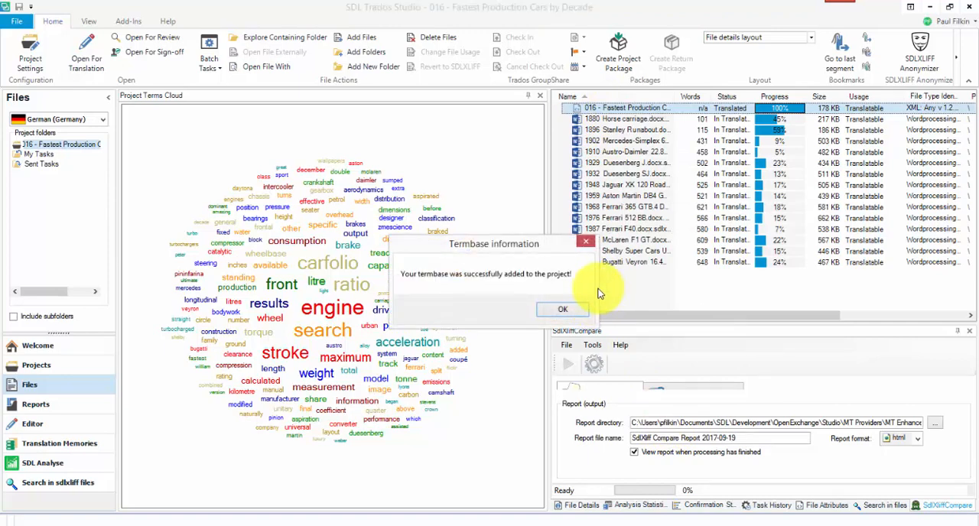
pyautogui.click(563, 311)
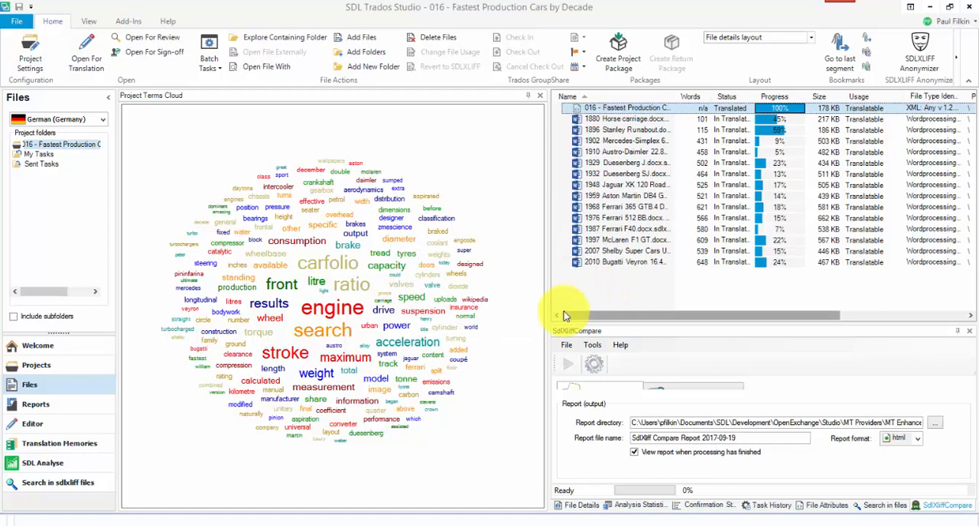
# Remove the en-de (Machine Translated Terms) translation memory from the project settings.
pyautogui.click(31, 58)
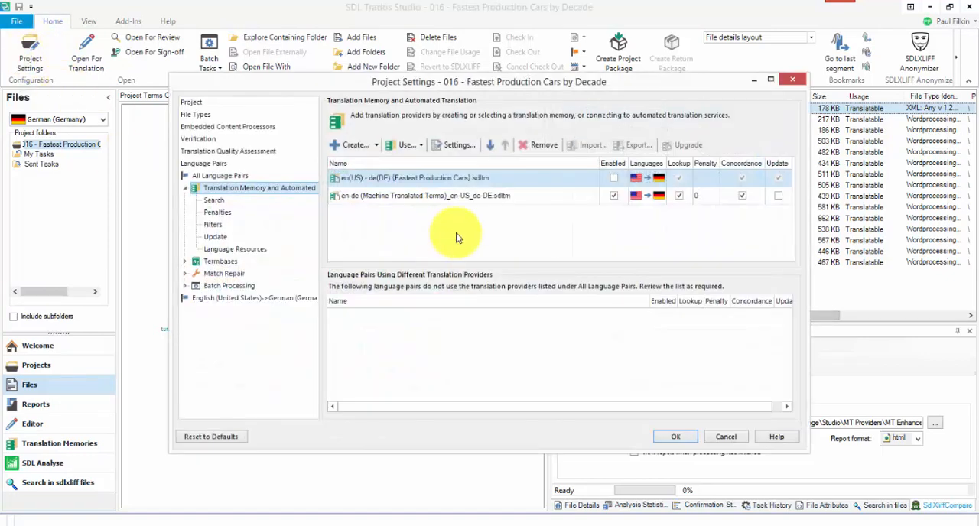
pyautogui.click(545, 195)
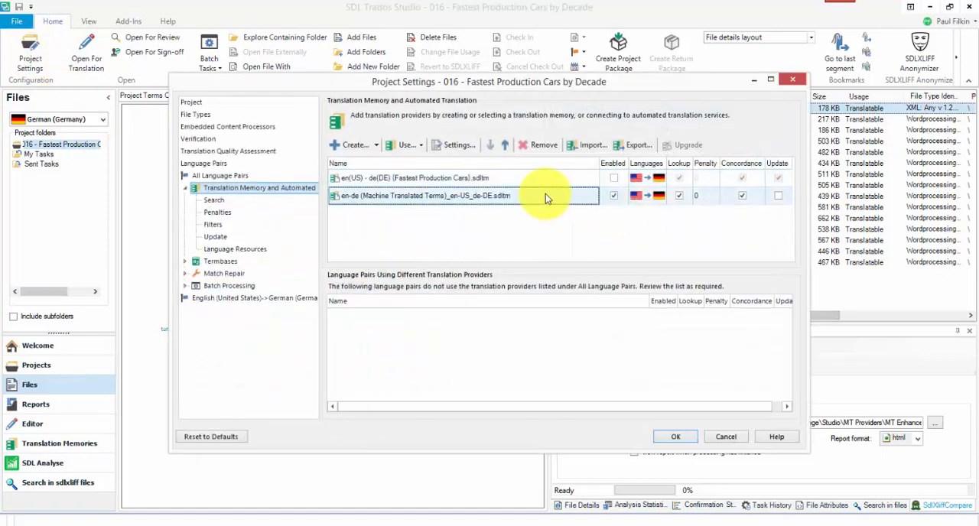
pyautogui.click(543, 150)
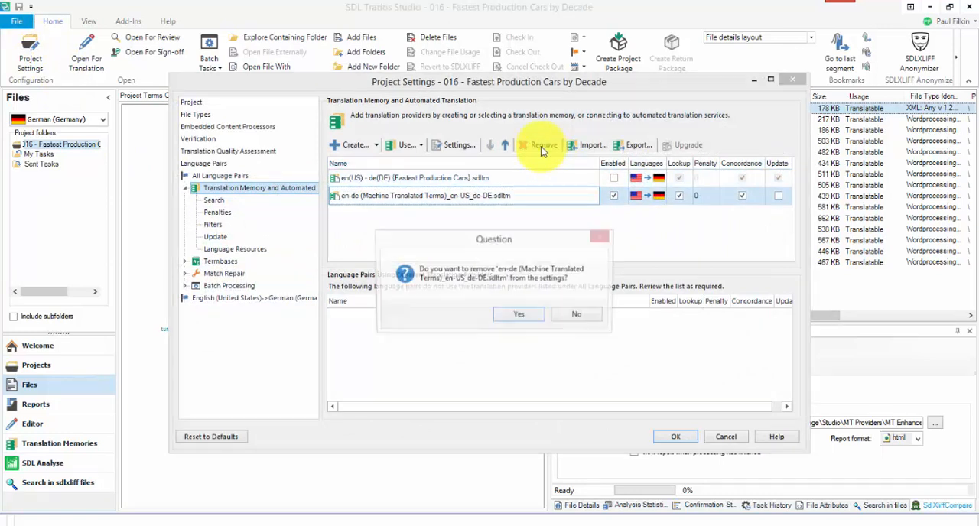
pyautogui.click(527, 314)
# Enable the Fastest Production Cars translation memory, check the project's termbase list and apply the settings.
pyautogui.click(613, 177)
pyautogui.click(613, 177)
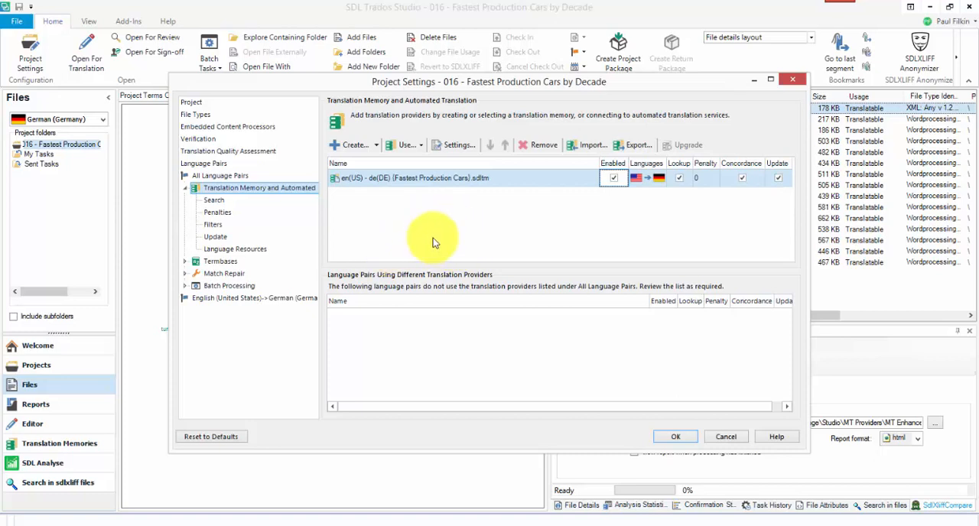
pyautogui.click(219, 261)
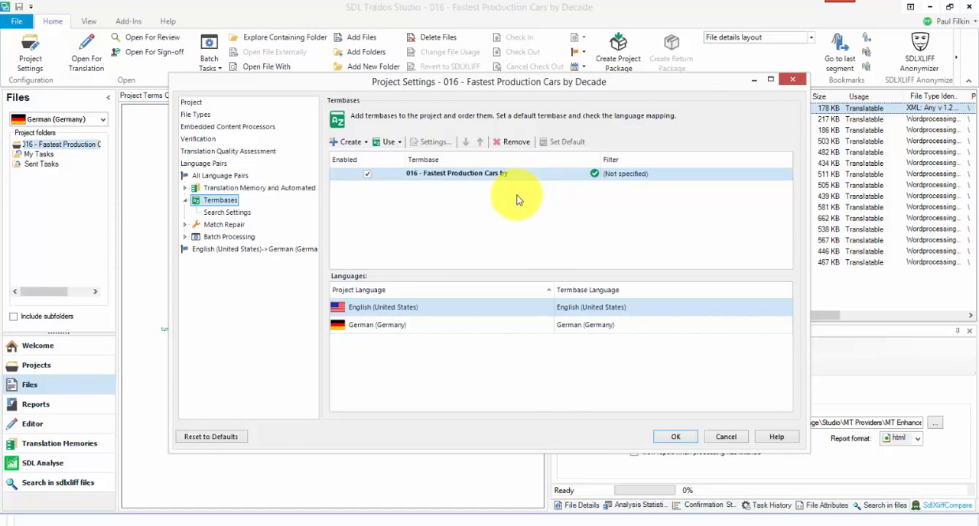
pyautogui.click(689, 441)
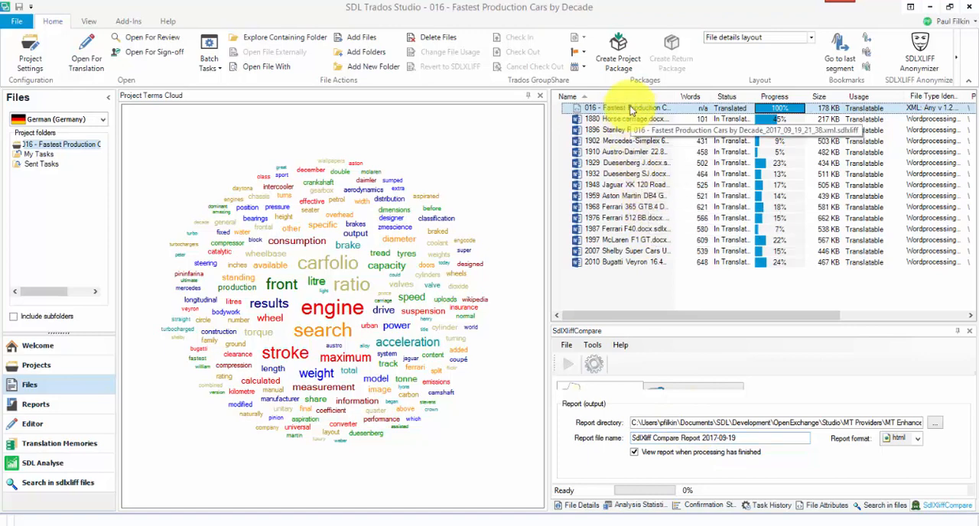
# Permanently delete the 016 - Fastest Production Cars by Decade XML terms file from the English (United States) source files.
pyautogui.click(98, 122)
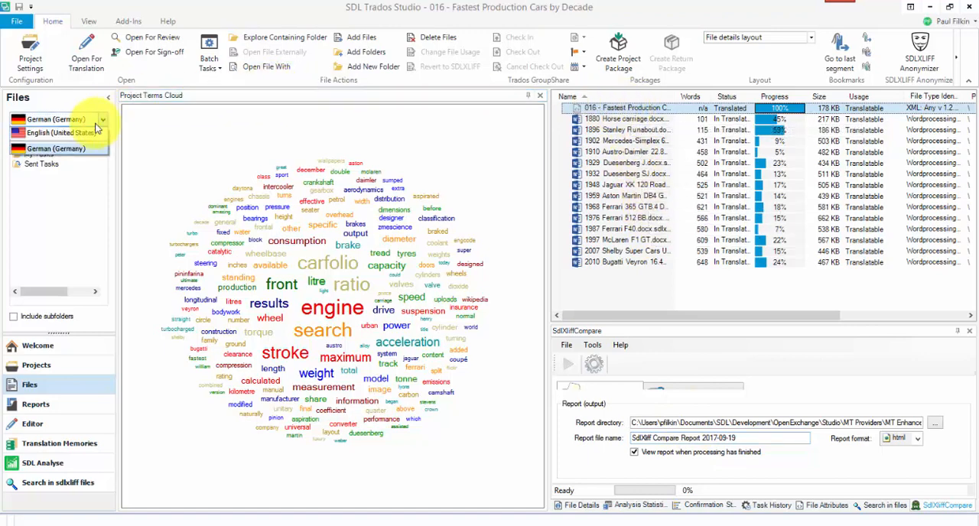
pyautogui.click(81, 136)
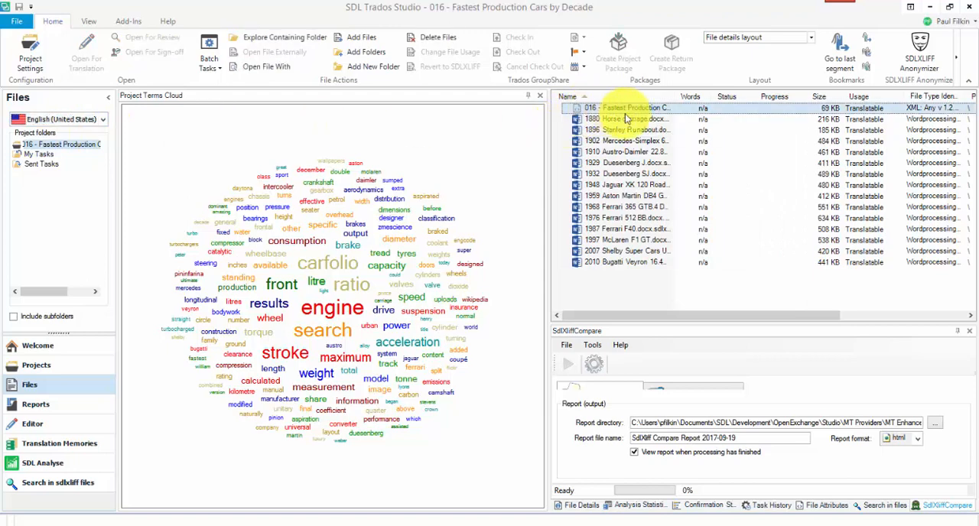
pyautogui.press('Delete')
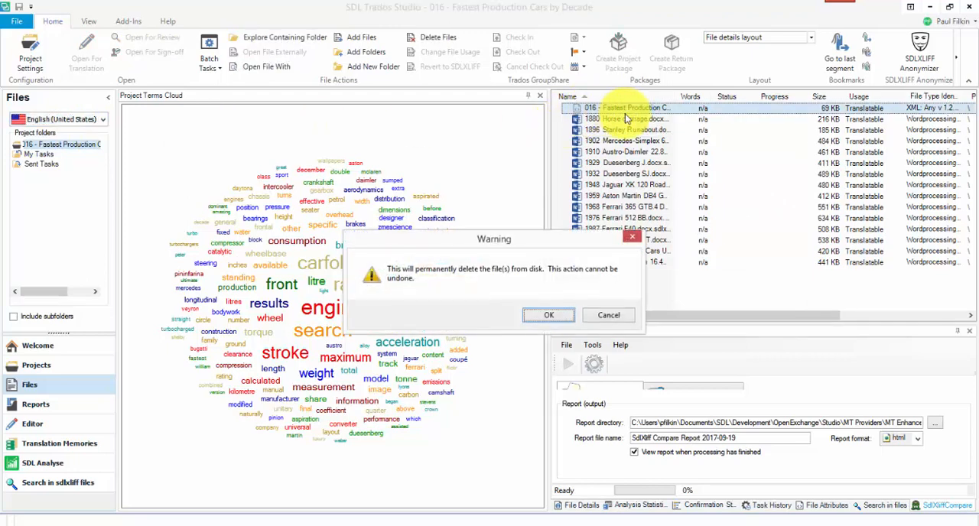
pyautogui.press('Return')
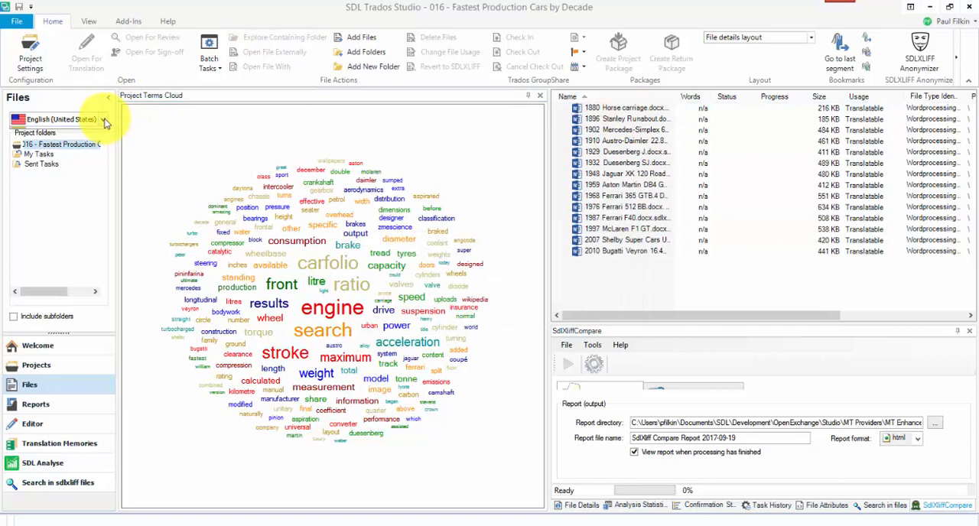
# Return to the German (Germany) files and open the 1910 Austro-Daimler 22.86 Prinz Heinrich file for translation.
pyautogui.click(103, 120)
pyautogui.click(83, 145)
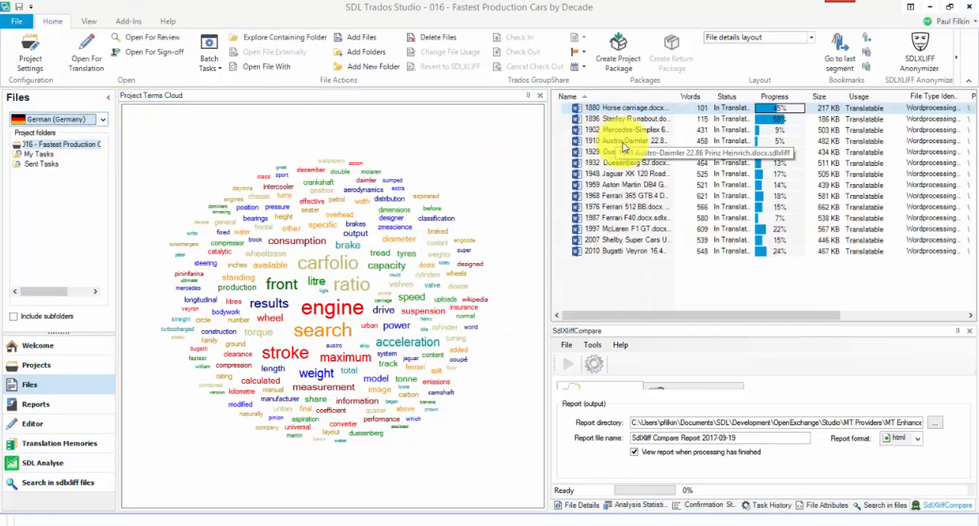
pyautogui.click(623, 108)
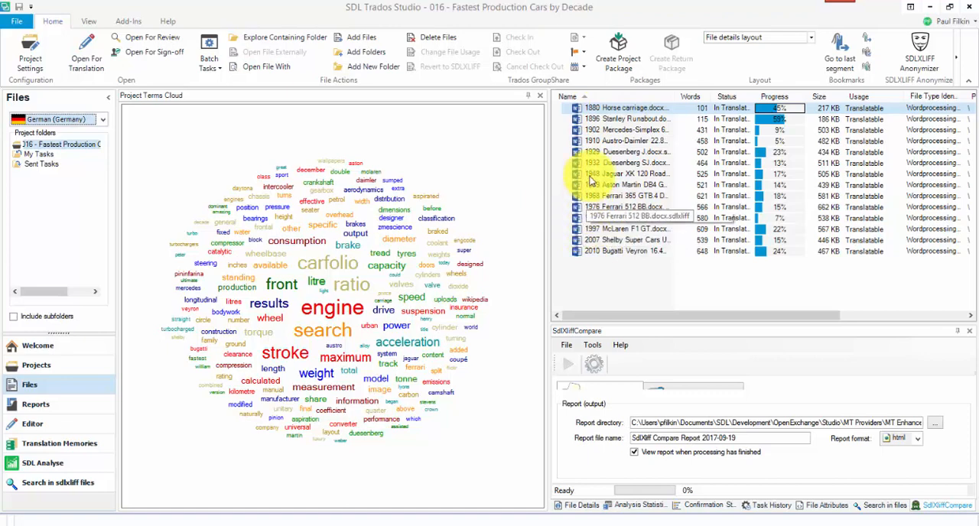
pyautogui.doubleClick(624, 146)
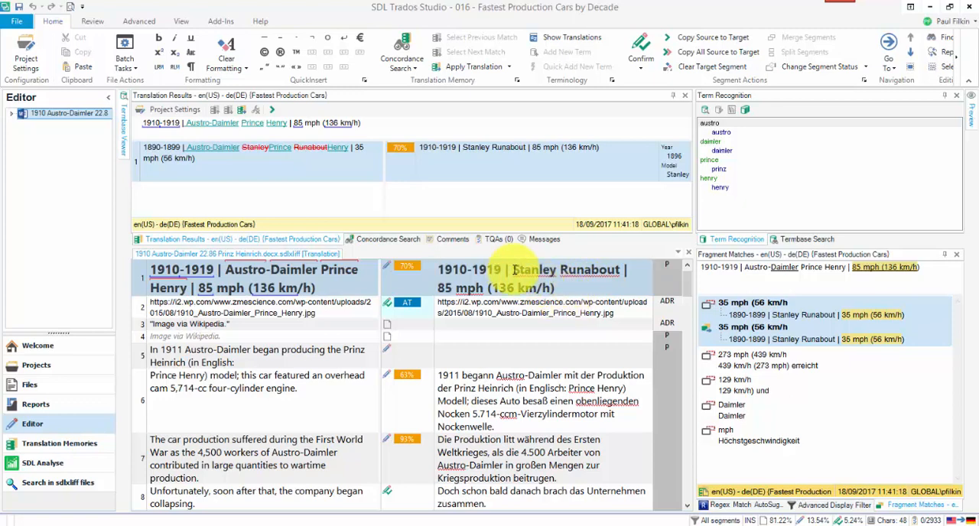
# Replace the car name in segment 1's German target with Austro-Daimler, using the termbase suggestions, and confirm the segment.
pyautogui.moveTo(514, 270); pyautogui.dragTo(624, 269)
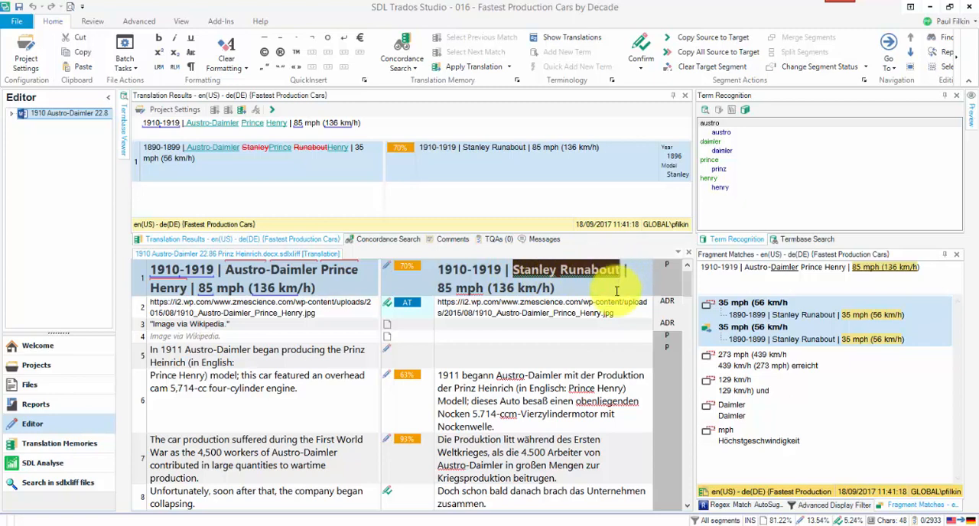
pyautogui.write('A')
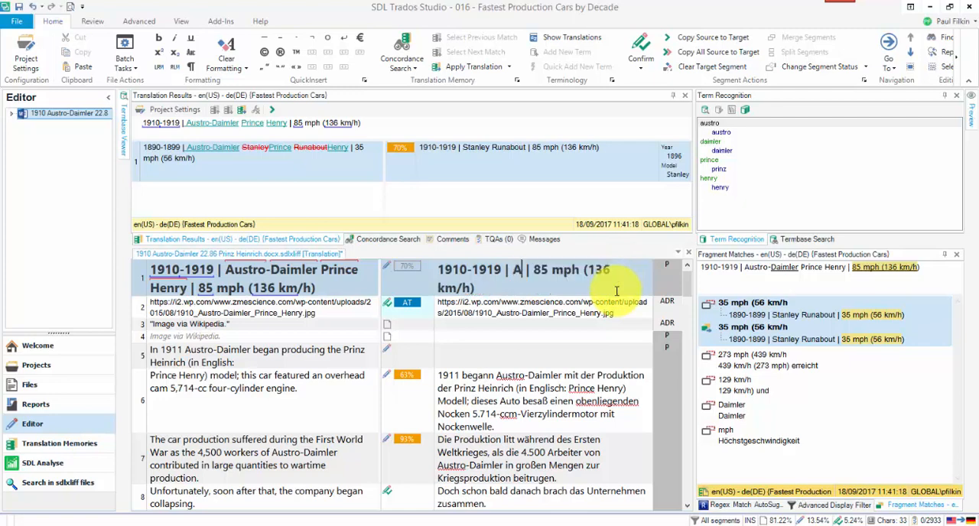
pyautogui.write('u')
pyautogui.press('Return')
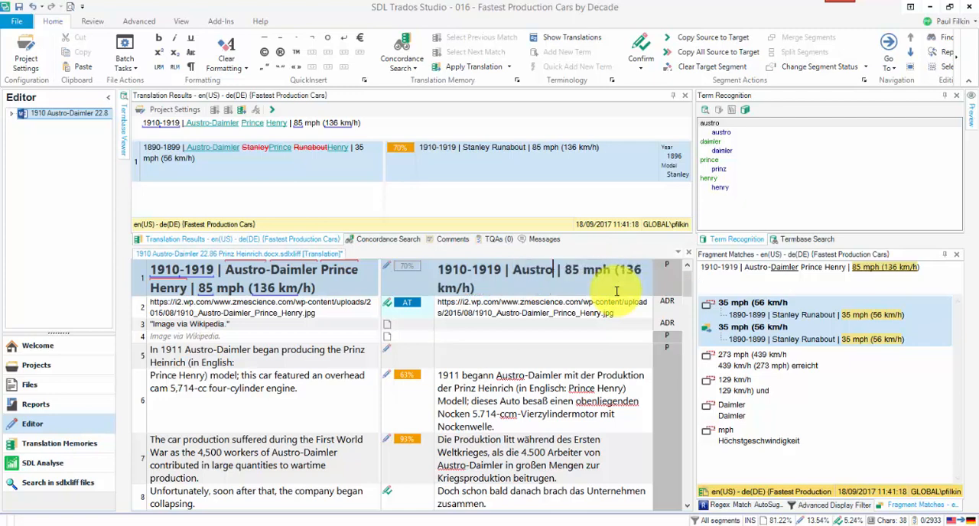
pyautogui.write('-D')
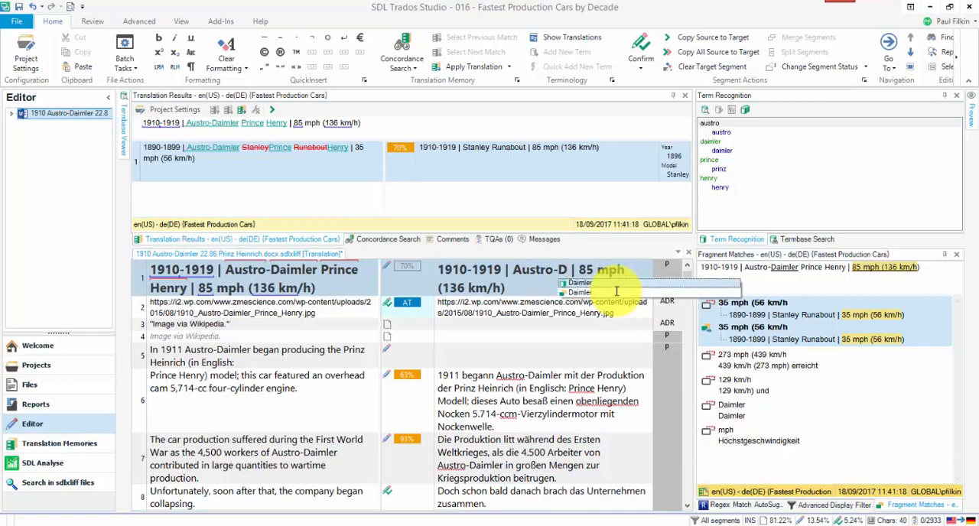
pyautogui.press('Return')
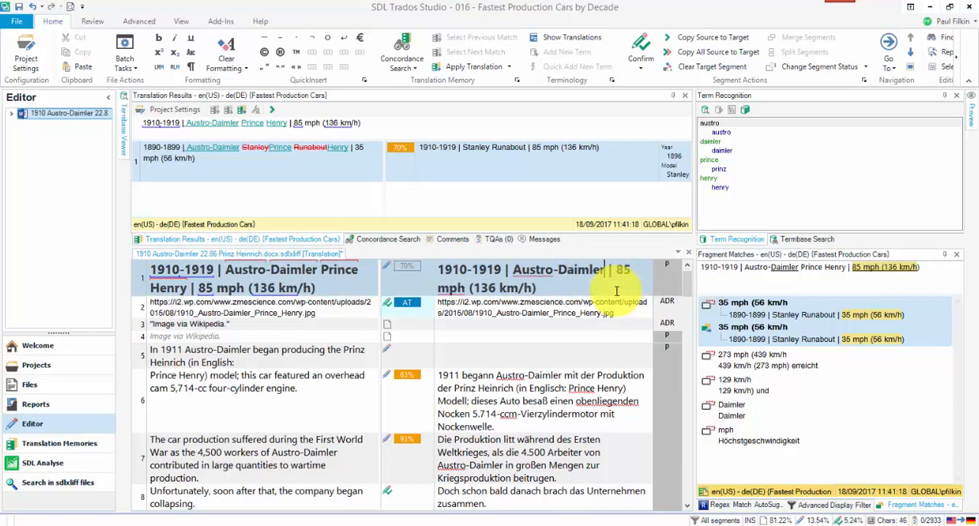
pyautogui.hotkey('ctrl', 'Return')
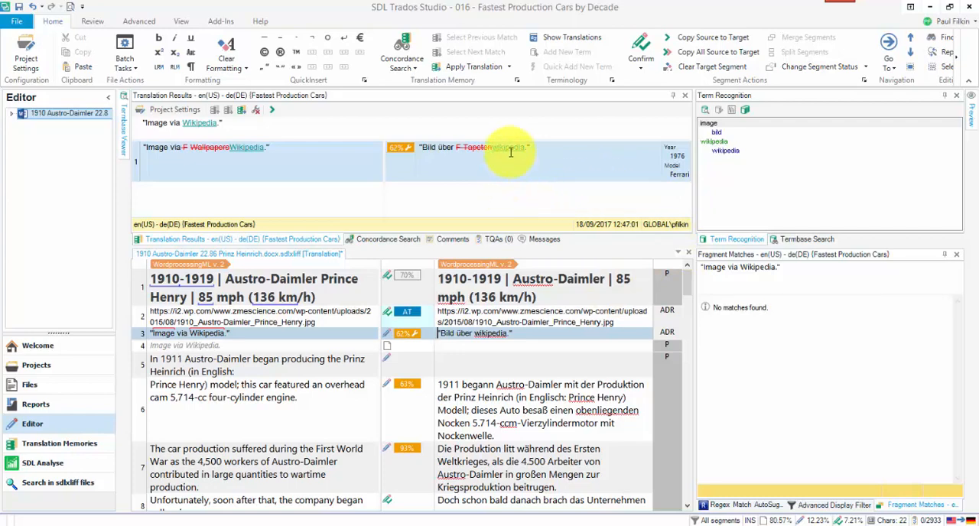
# Review the repaired fuzzy match for the Wikipedia image caption and confirm segments 3 and 4.
pyautogui.moveTo(510, 148)
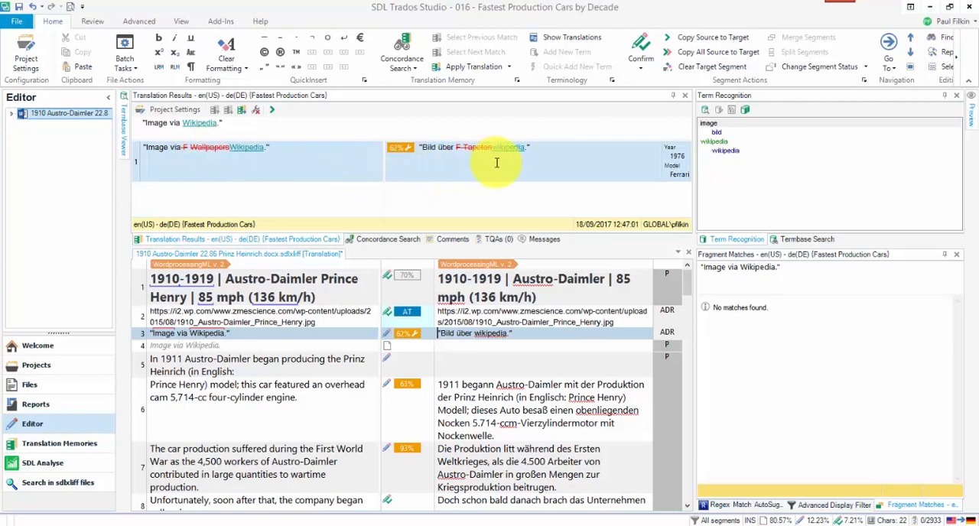
pyautogui.moveTo(511, 146)
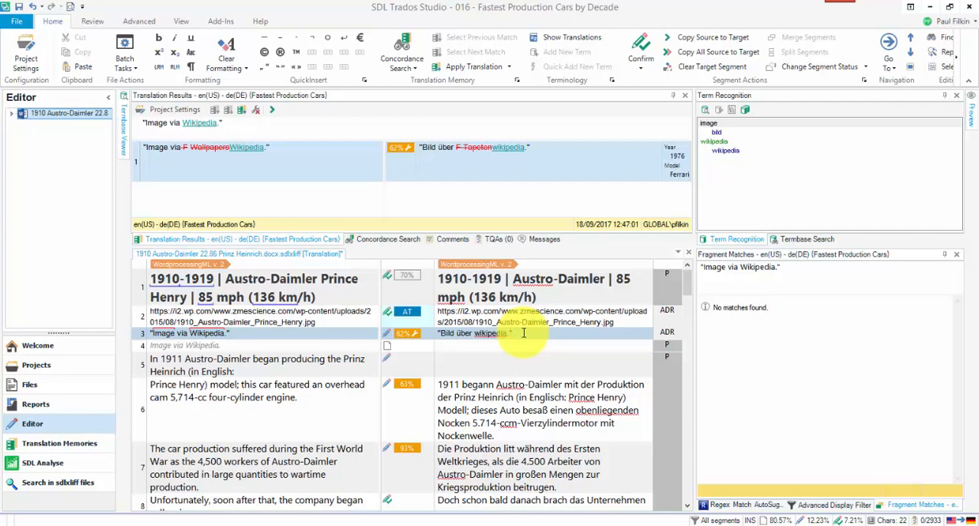
pyautogui.hotkey('ctrl', 'Return')
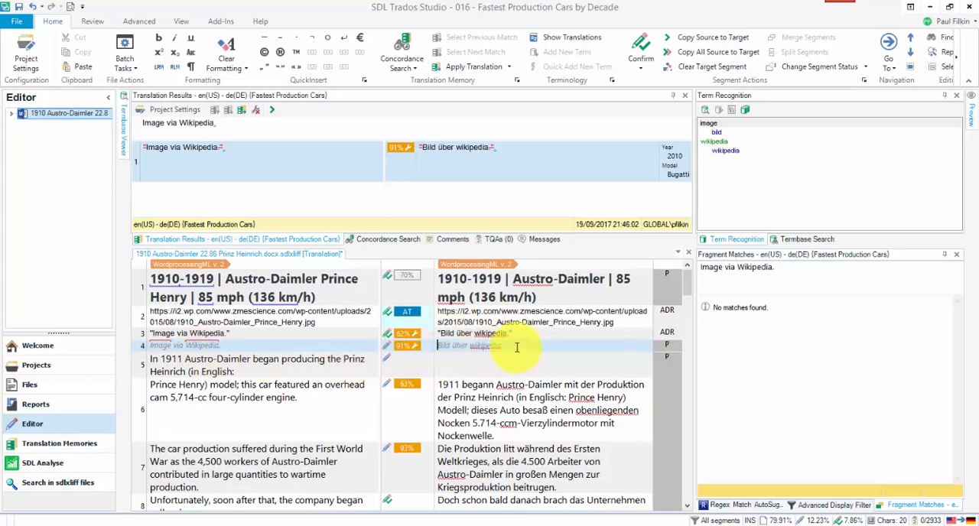
pyautogui.hotkey('ctrl', 'Return')
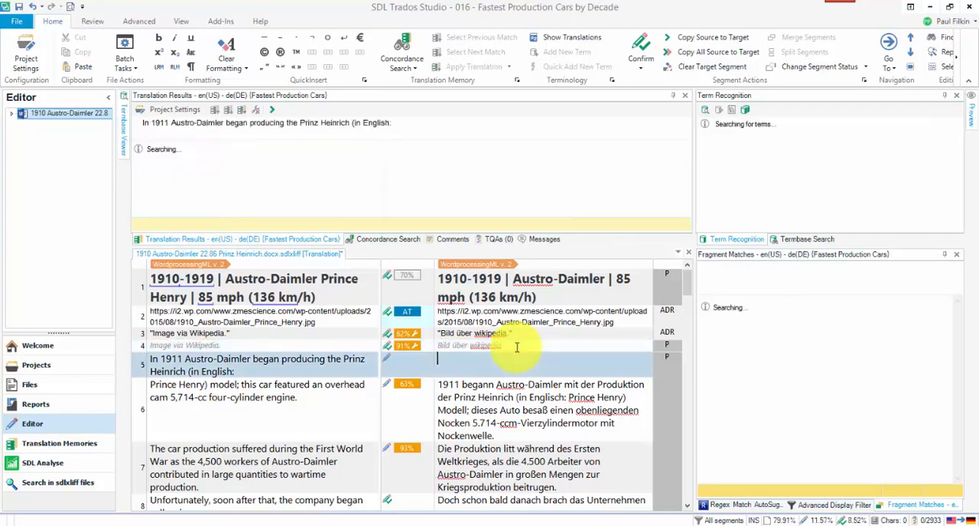